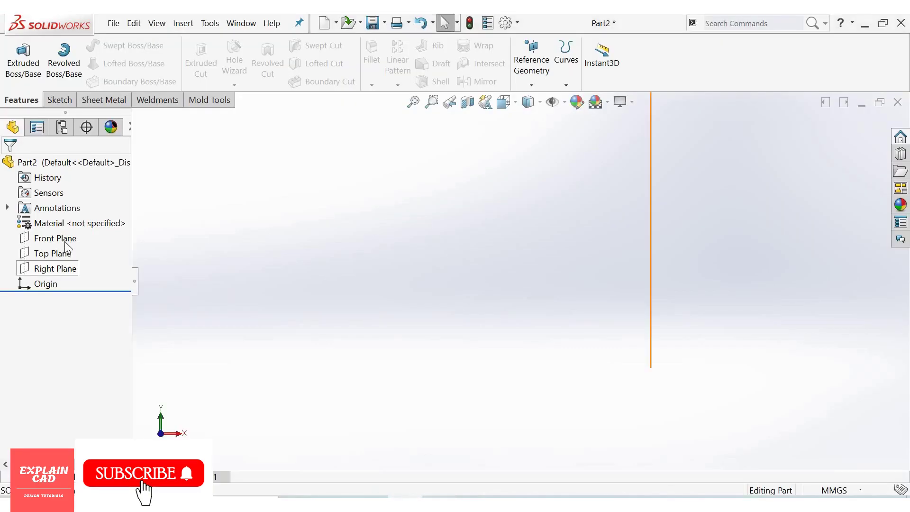
- Open a new sketch on the Front Plane after checking the reference drawing
click(76, 236)
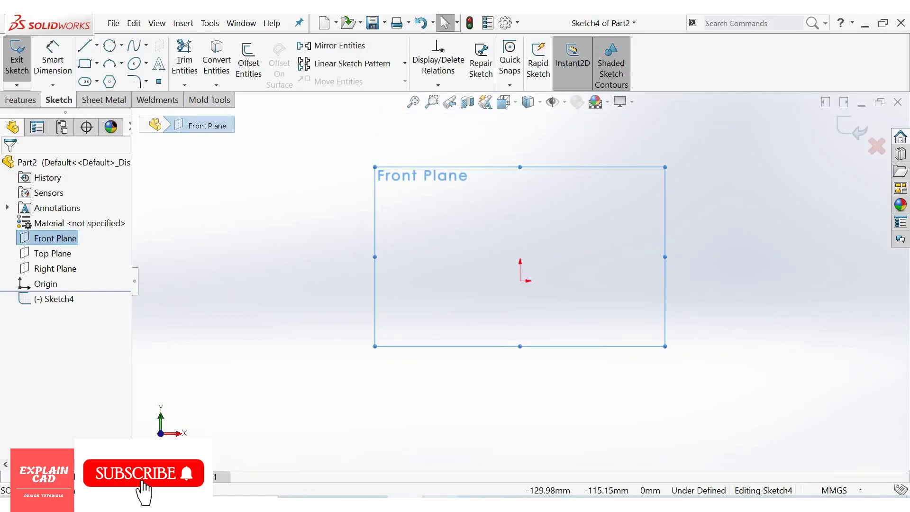
key(alt+Tab)
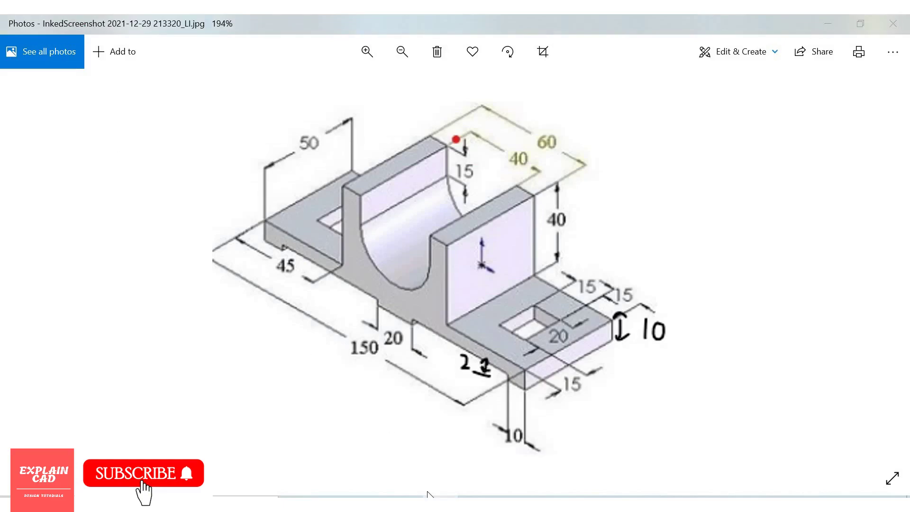
key(alt+Tab)
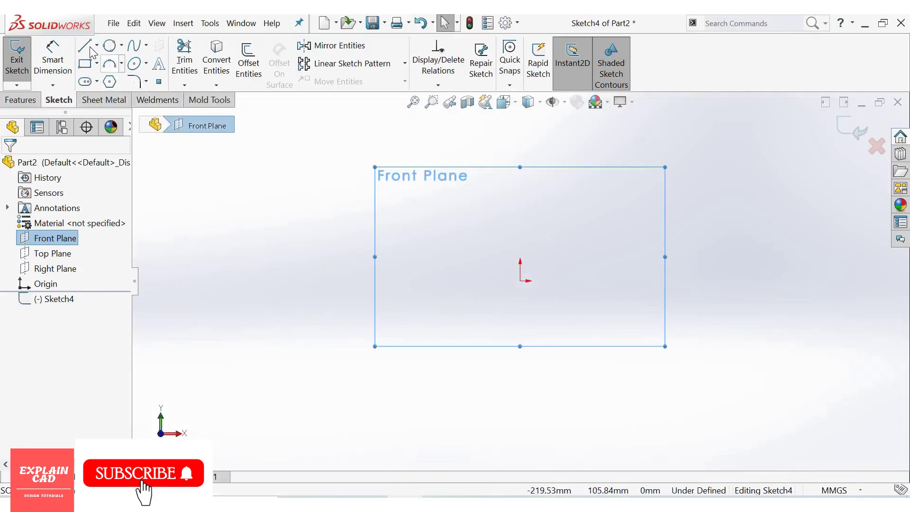
- Draw a horizontal midpoint line centred on the origin
click(97, 45)
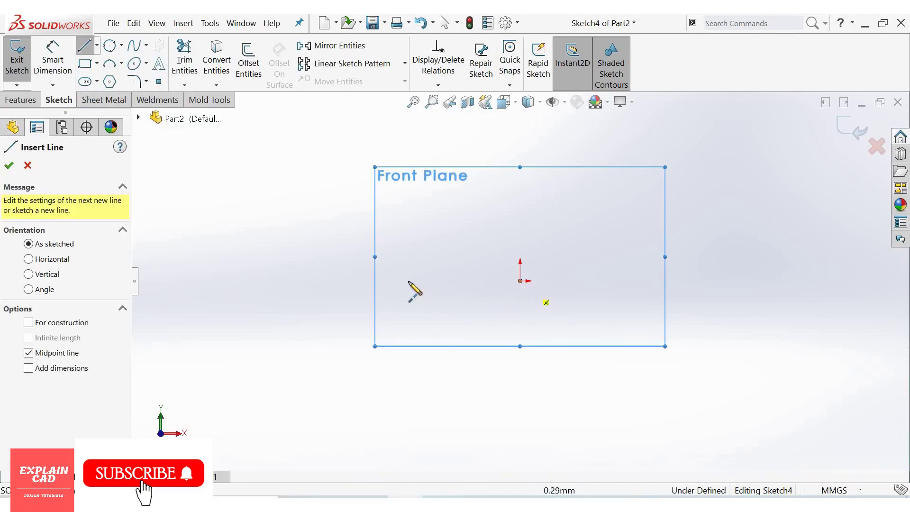
click(389, 278)
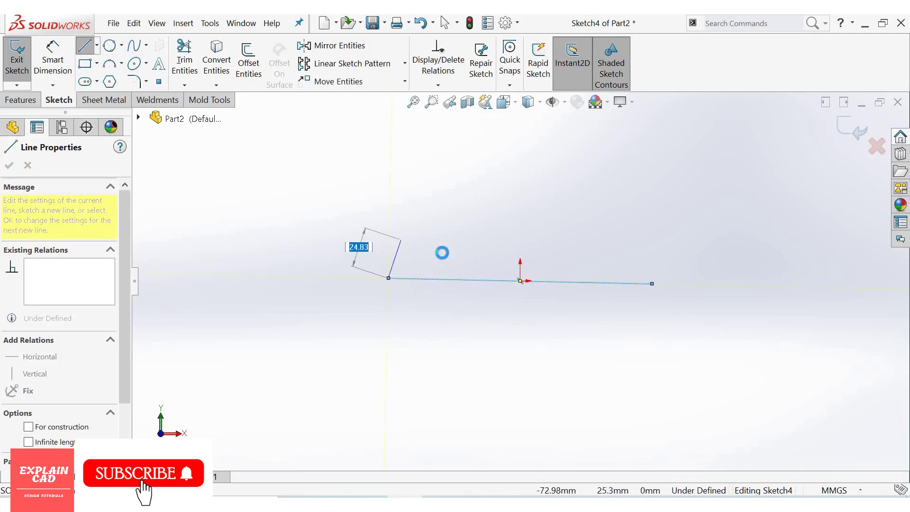
right_click(402, 240)
click(456, 250)
click(462, 279)
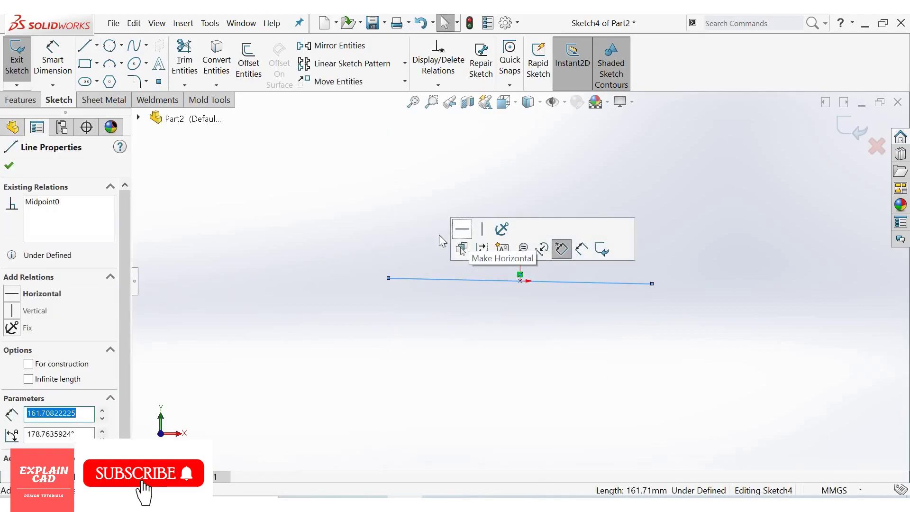
click(461, 249)
- Convert the centreline to construction geometry and compare with the reference drawing
key(Escape)
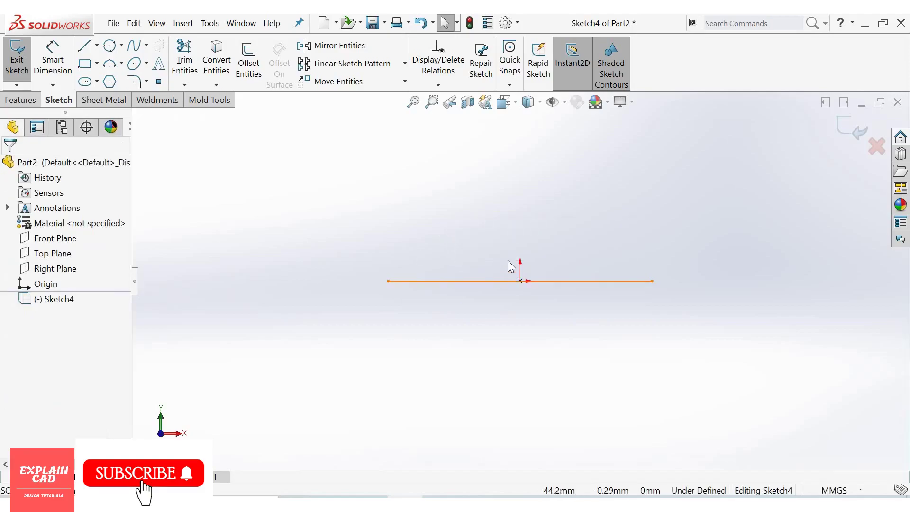
click(510, 267)
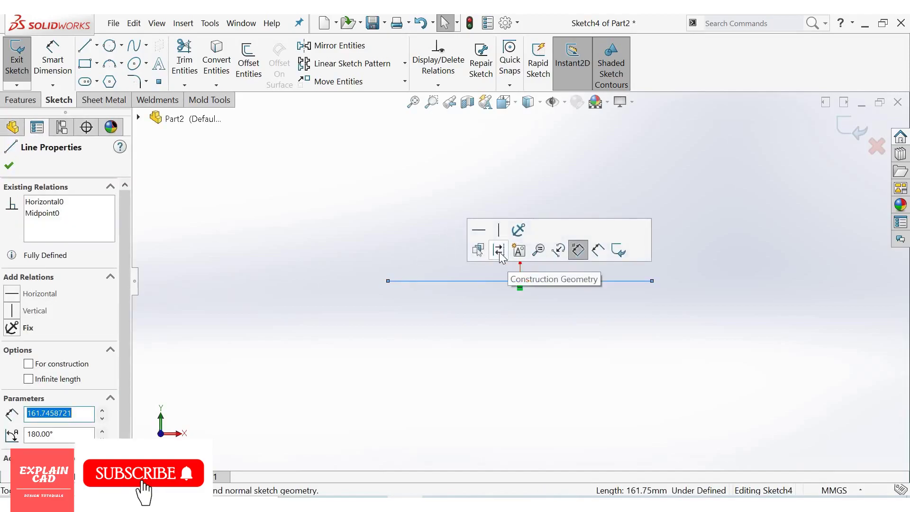
click(391, 207)
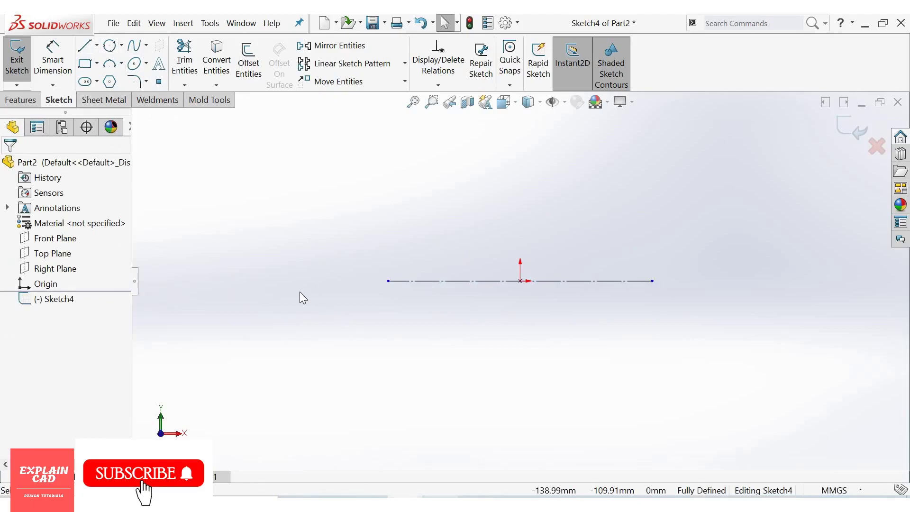
key(alt+Tab)
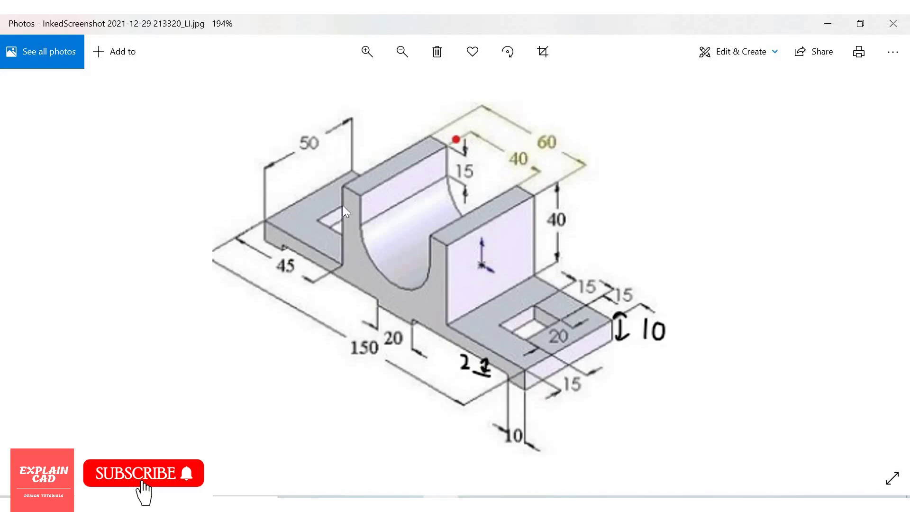
key(alt+Tab)
key(l)
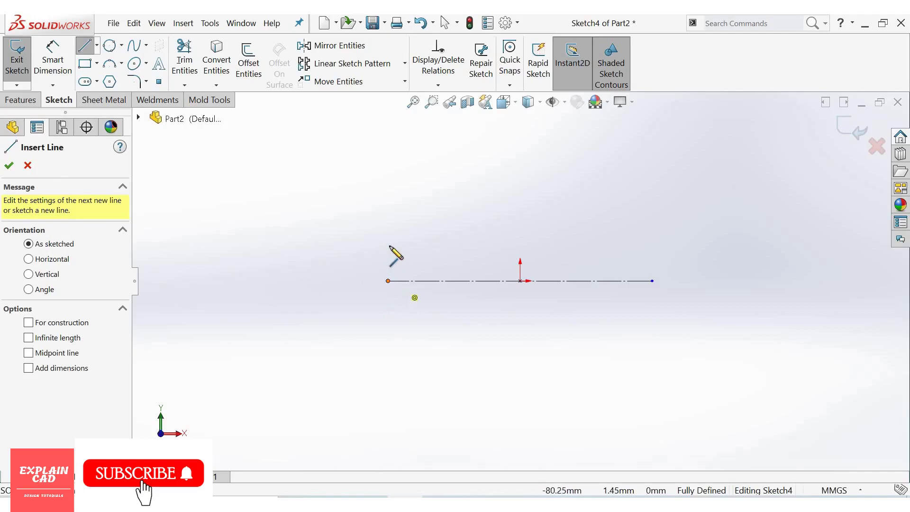
- Sketch the upright block outline above the centreline, starting at its left endpoint
click(389, 280)
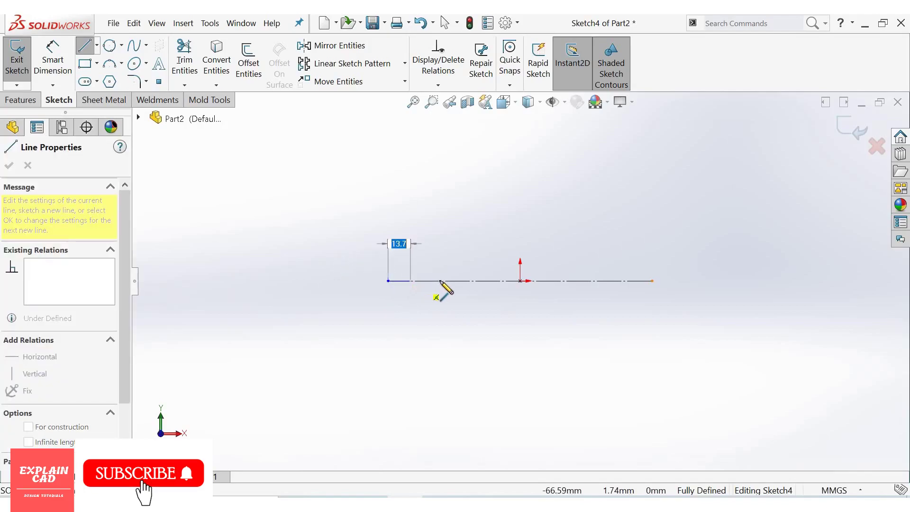
click(440, 280)
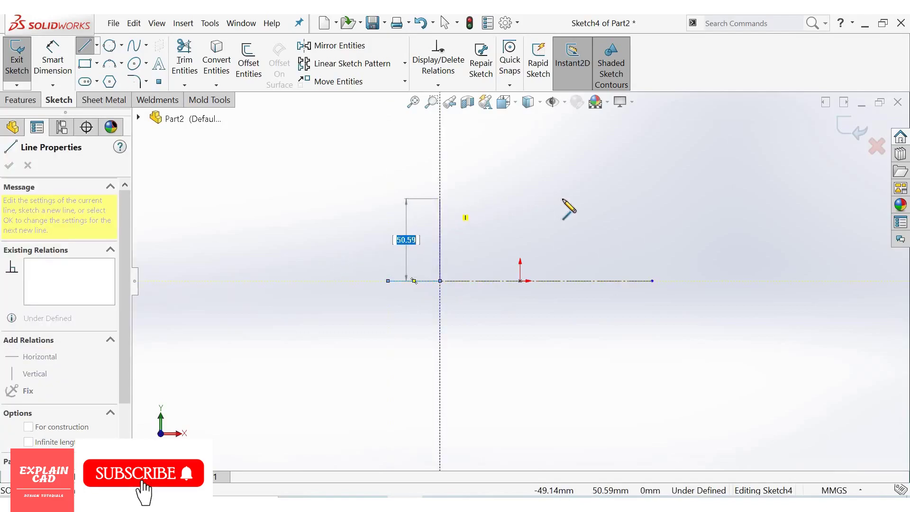
click(440, 199)
click(569, 199)
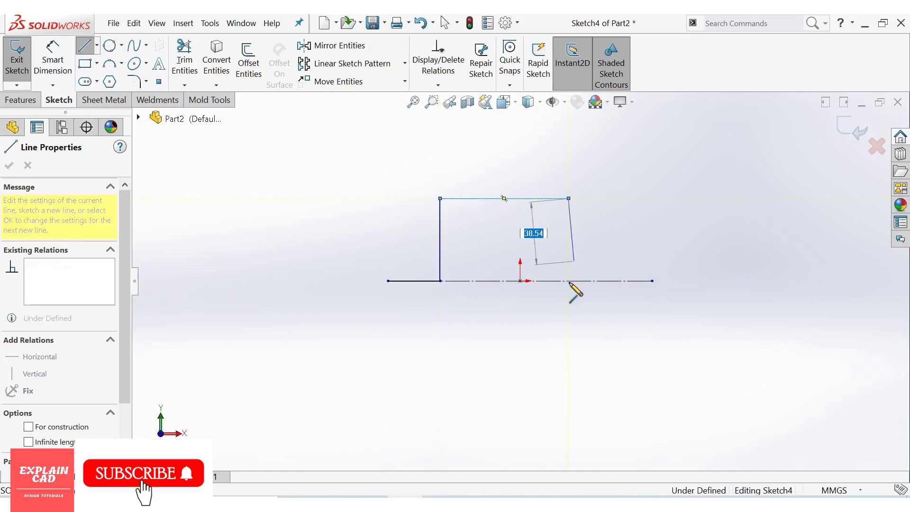
click(648, 288)
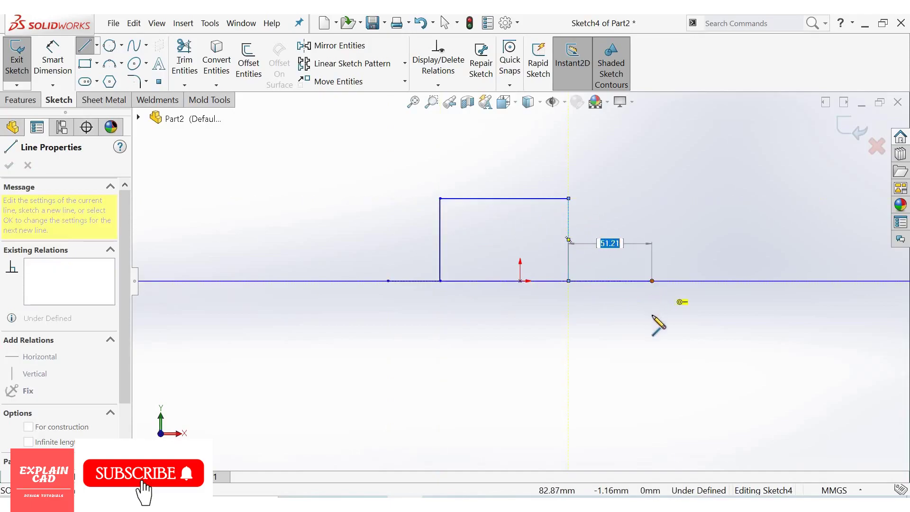
click(648, 321)
scroll(649, 321, down, 2)
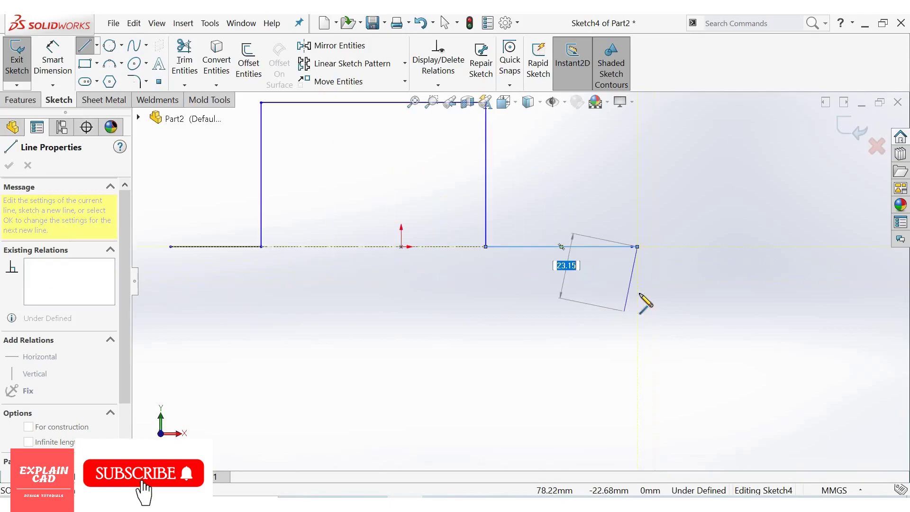
scroll(627, 298, down, 2)
scroll(624, 299, down, 1)
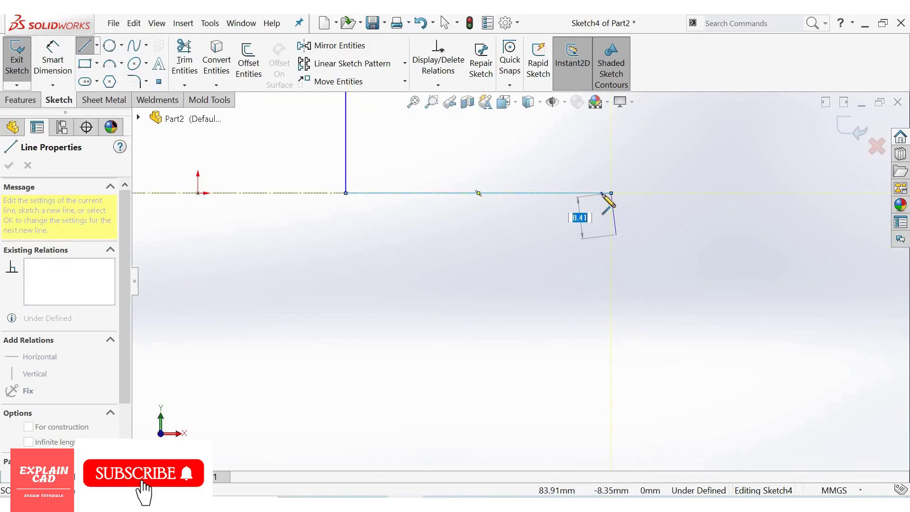
- Draw the base's right edge, right flange bottom and stepped underside toward the centre
click(602, 236)
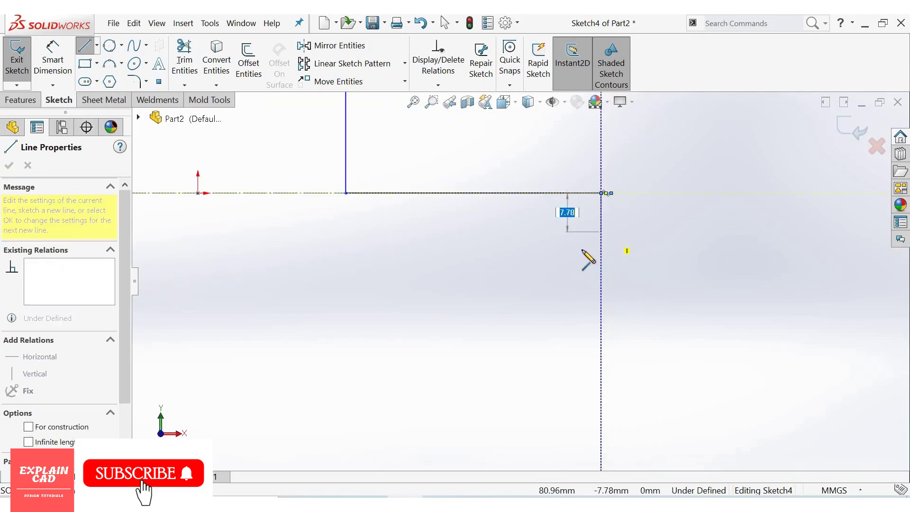
click(545, 249)
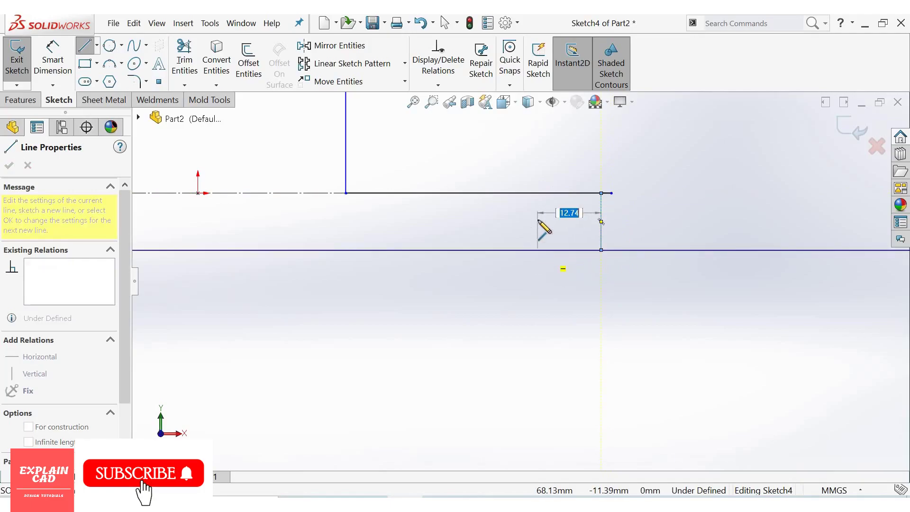
click(538, 249)
click(537, 221)
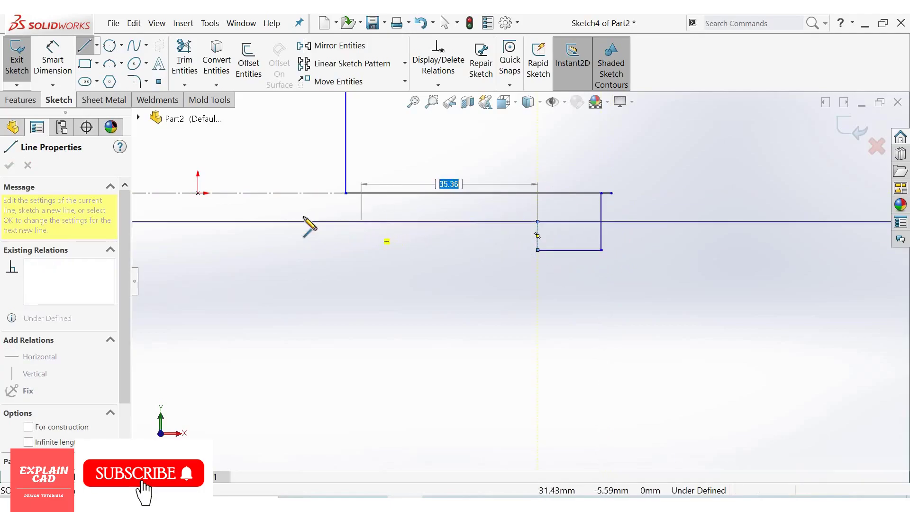
click(302, 221)
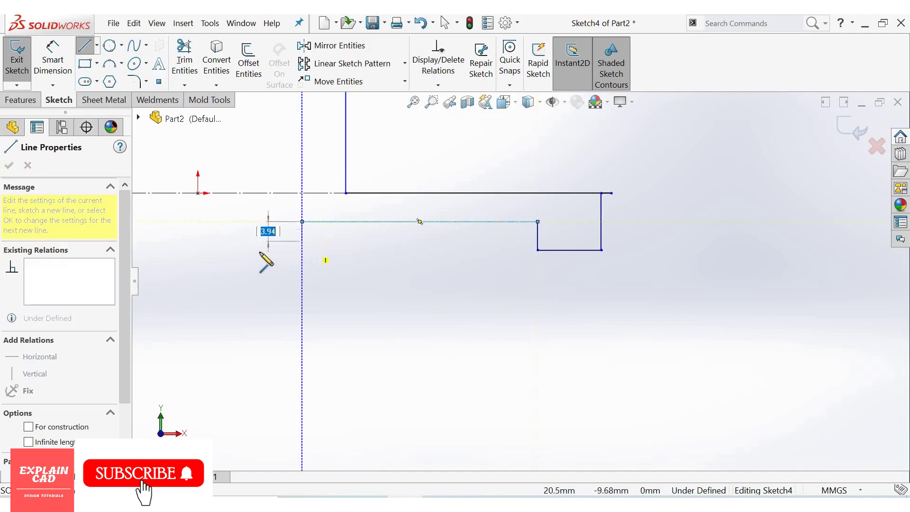
key(z)
key(z)
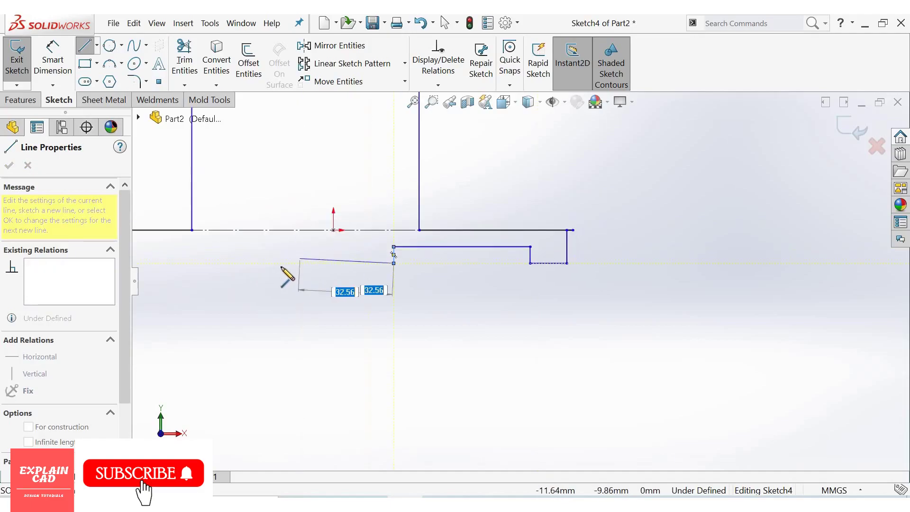
key(z)
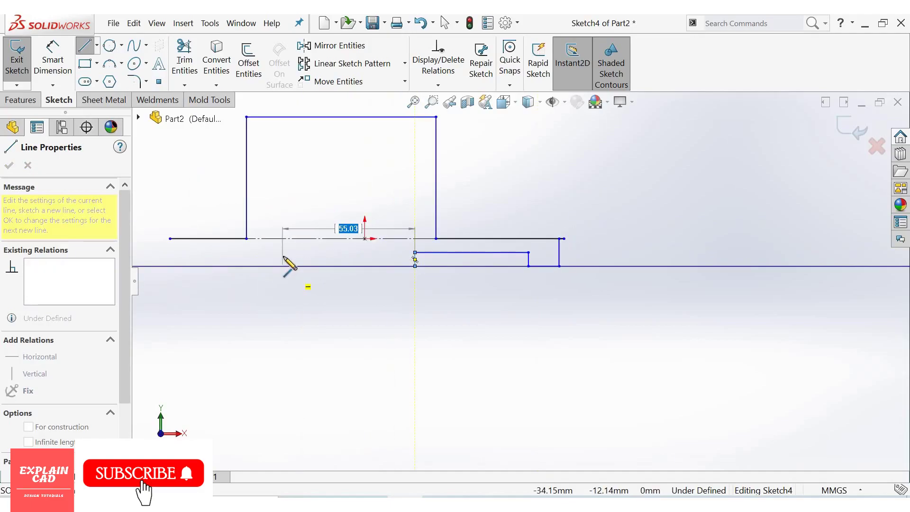
- Finish the stepped underside and left flange, closing the outline at the centreline
click(284, 257)
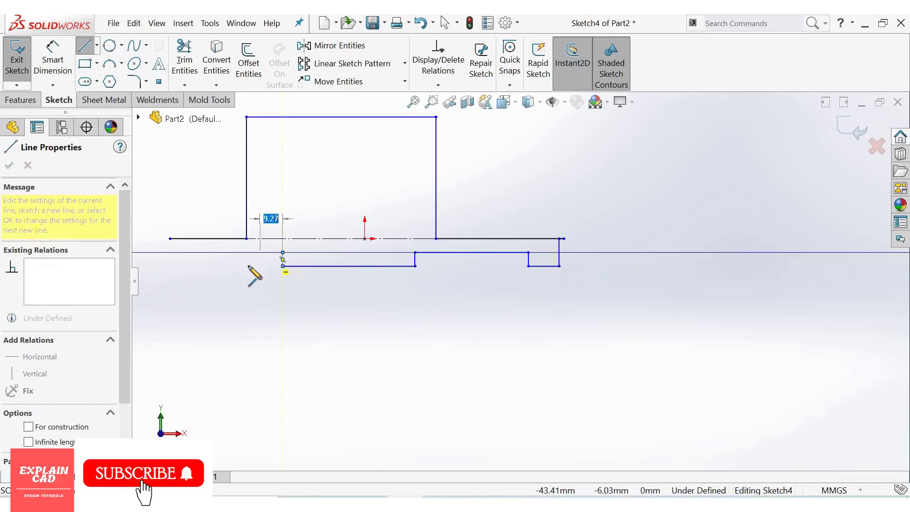
click(249, 272)
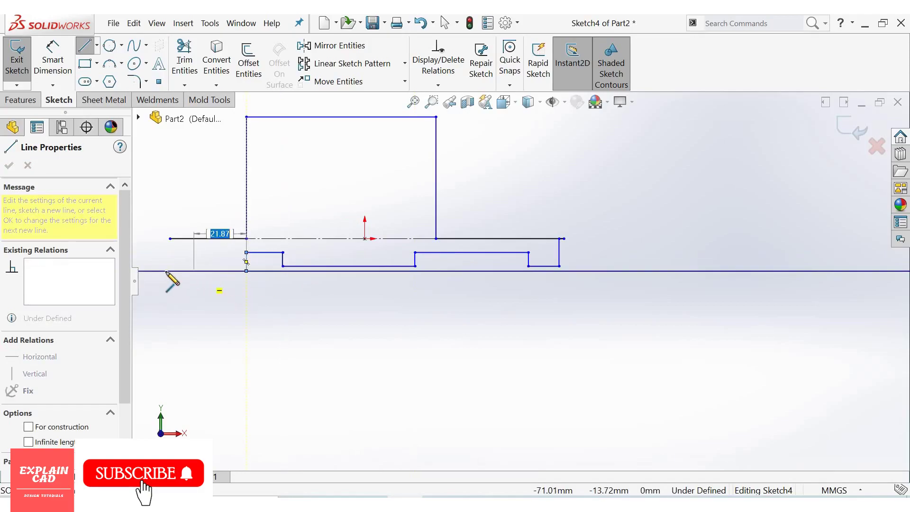
click(174, 245)
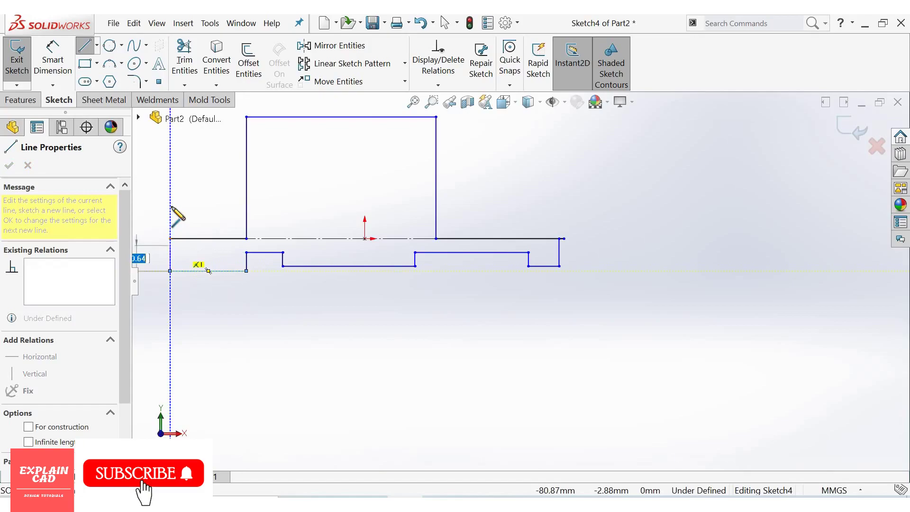
click(205, 225)
right_click(208, 223)
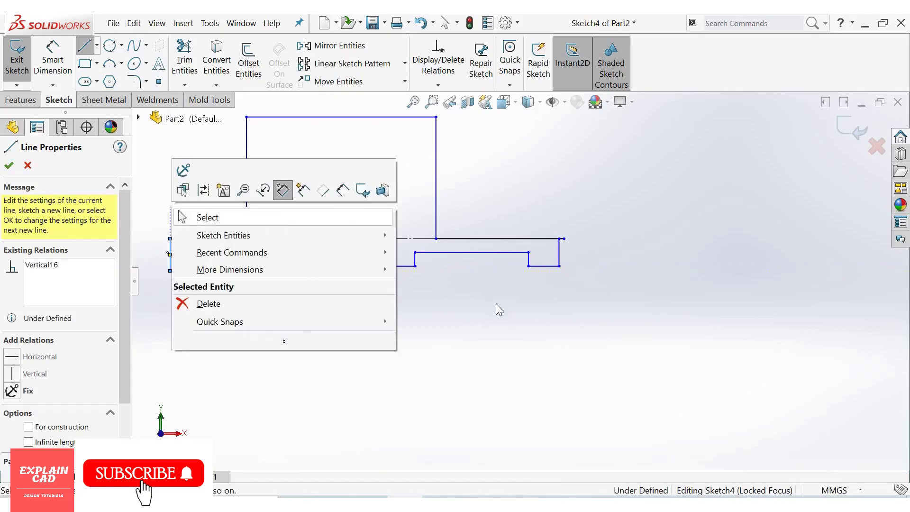
key(Escape)
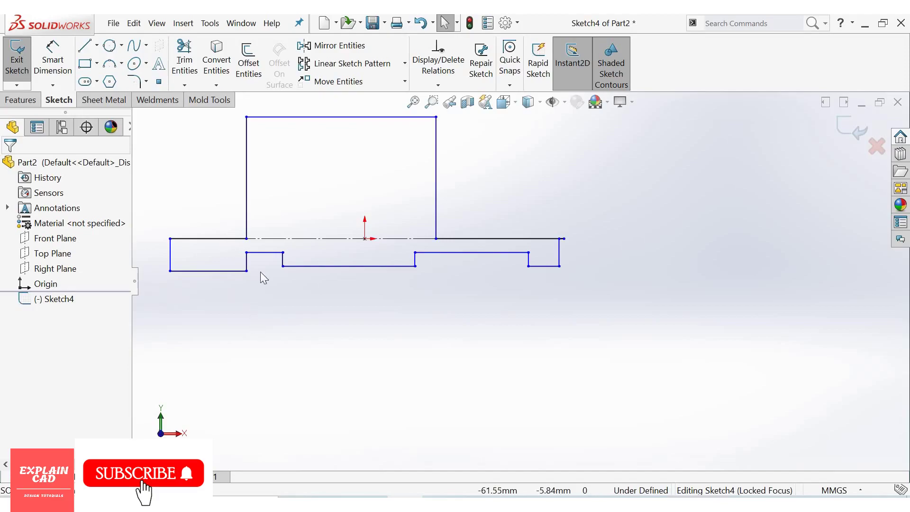
- Make the two flange top edges equal and the two tab edges equal
click(453, 236)
ctrl+click(207, 239)
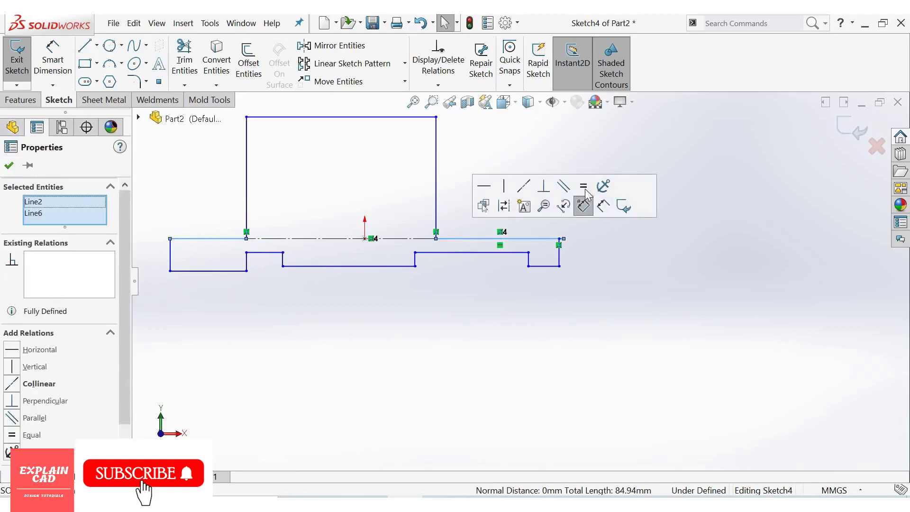
click(583, 186)
click(166, 258)
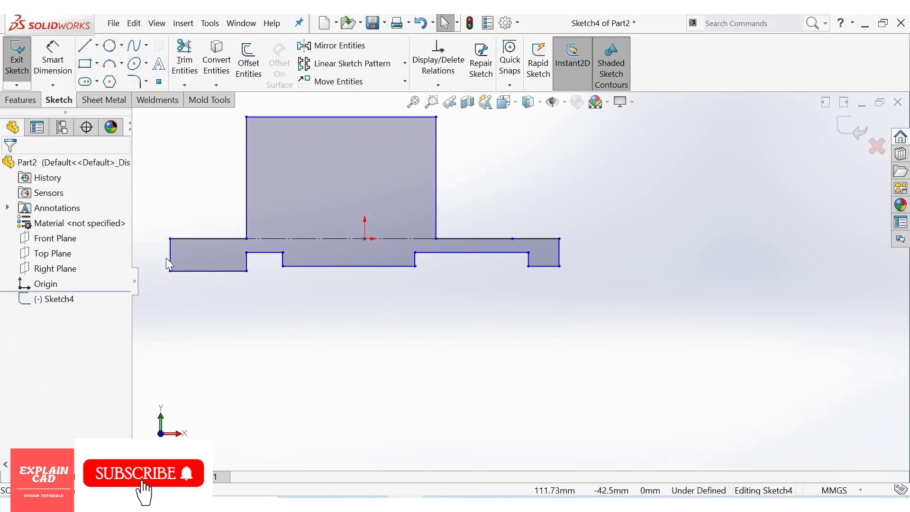
ctrl+click(559, 252)
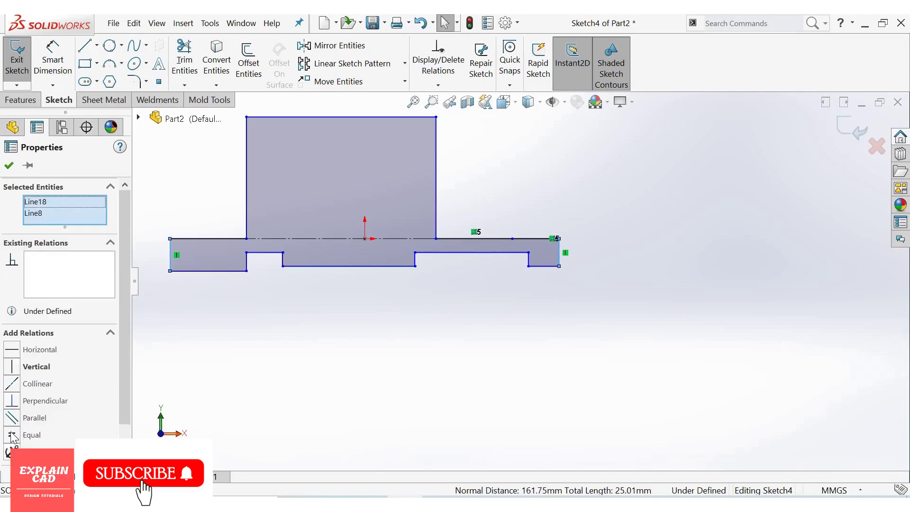
click(228, 277)
- Make the base's bottom edges collinear
click(308, 274)
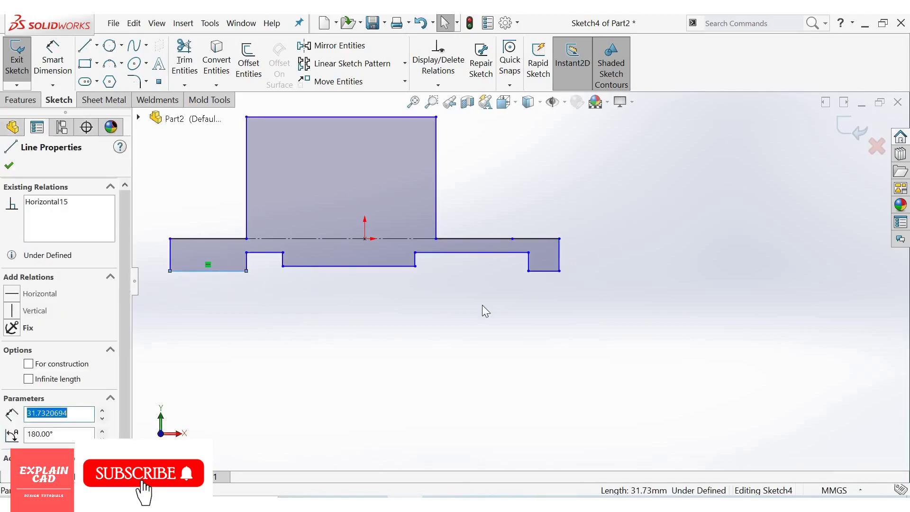
ctrl+click(349, 266)
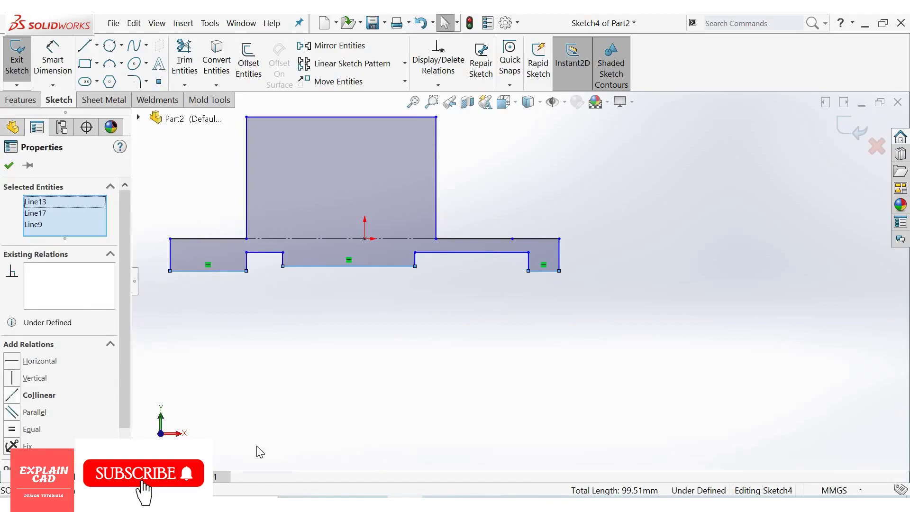
click(263, 266)
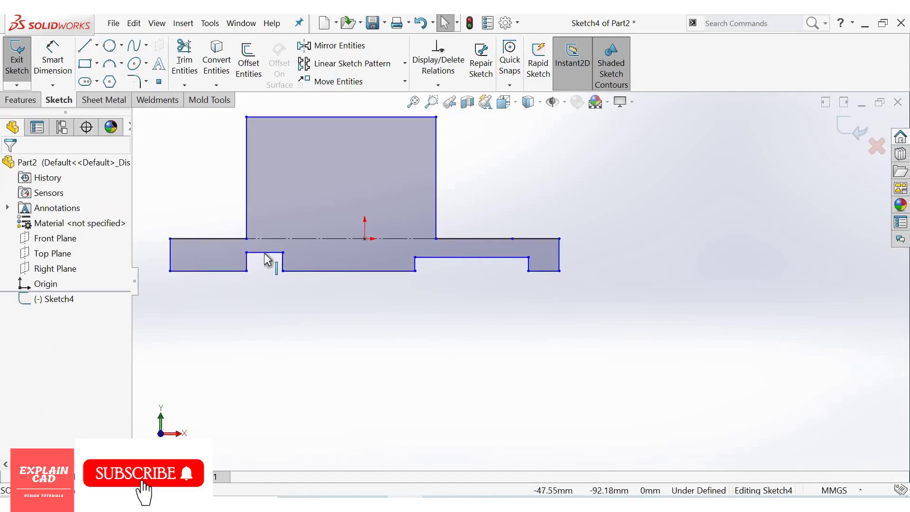
click(480, 258)
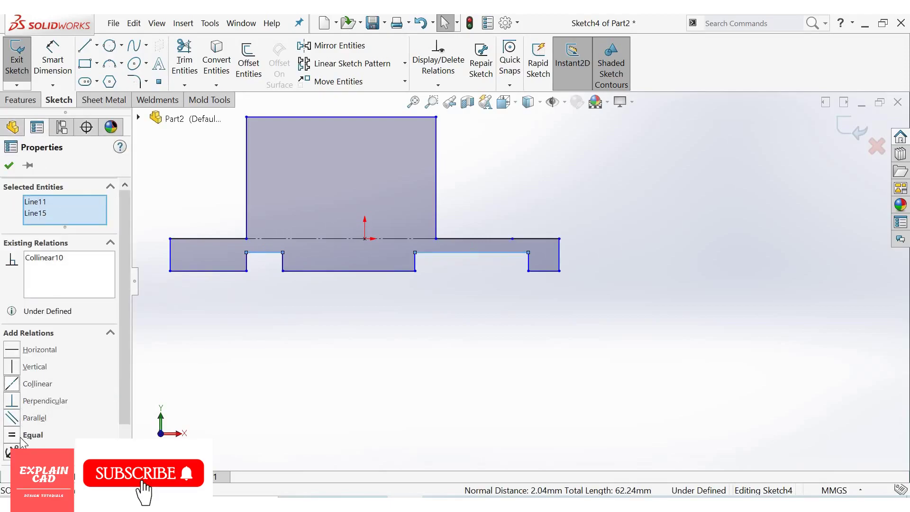
- Make the two outer bottom edges equal and trim the excess sketch segments
click(264, 276)
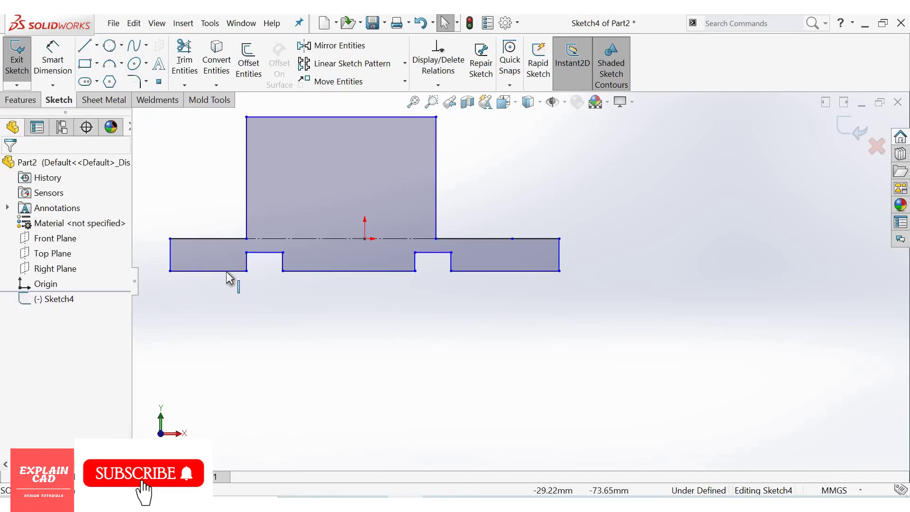
ctrl+click(470, 271)
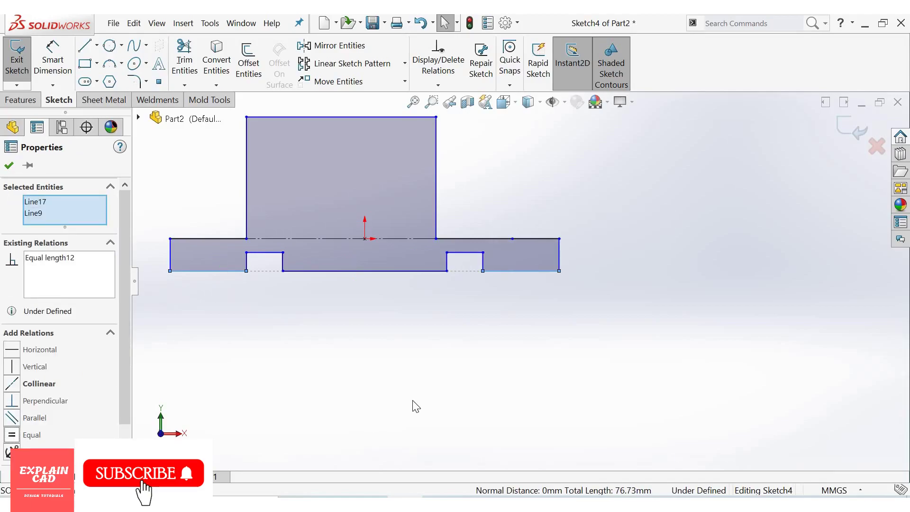
click(417, 380)
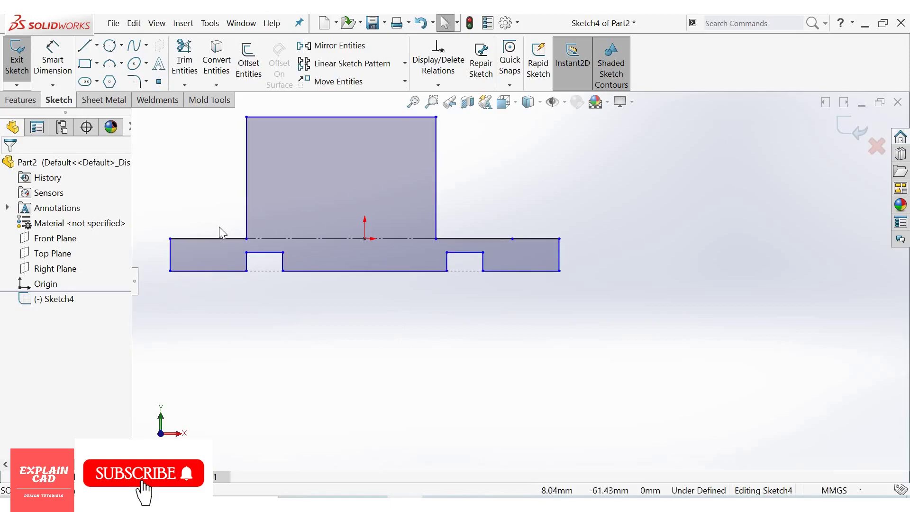
click(222, 239)
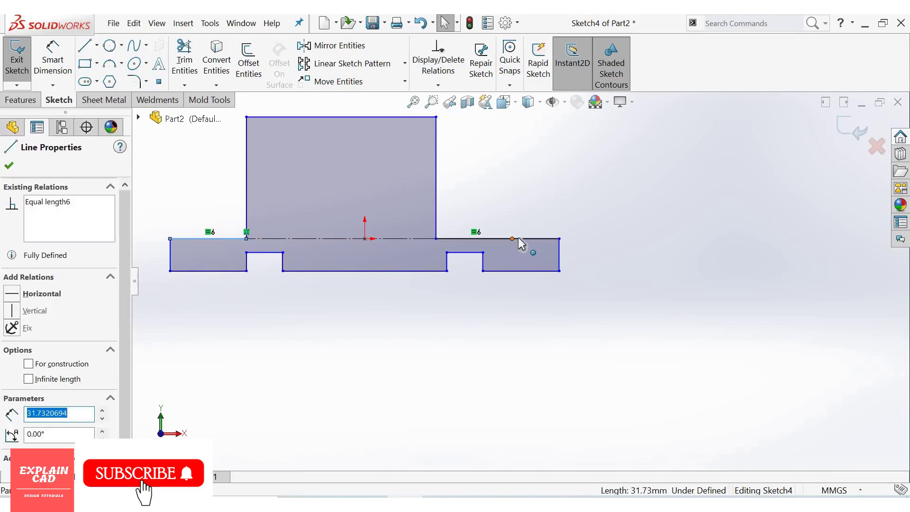
click(559, 239)
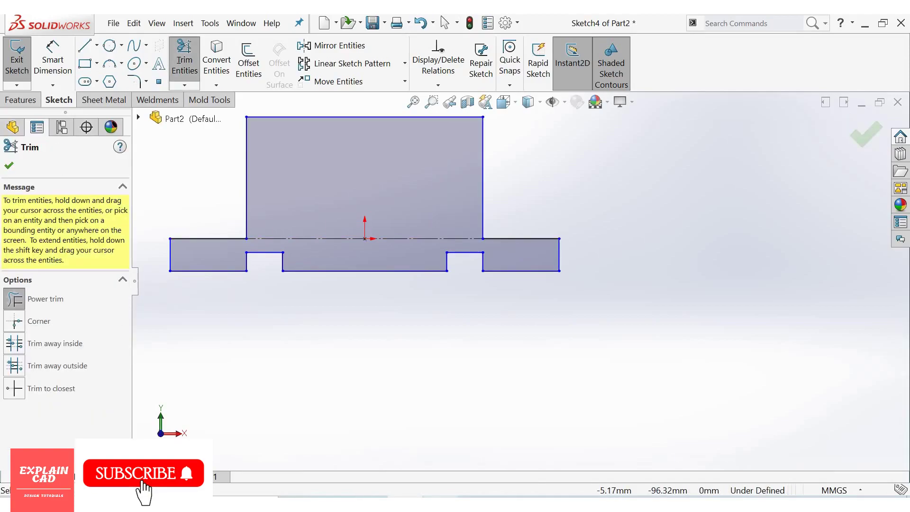
click(9, 165)
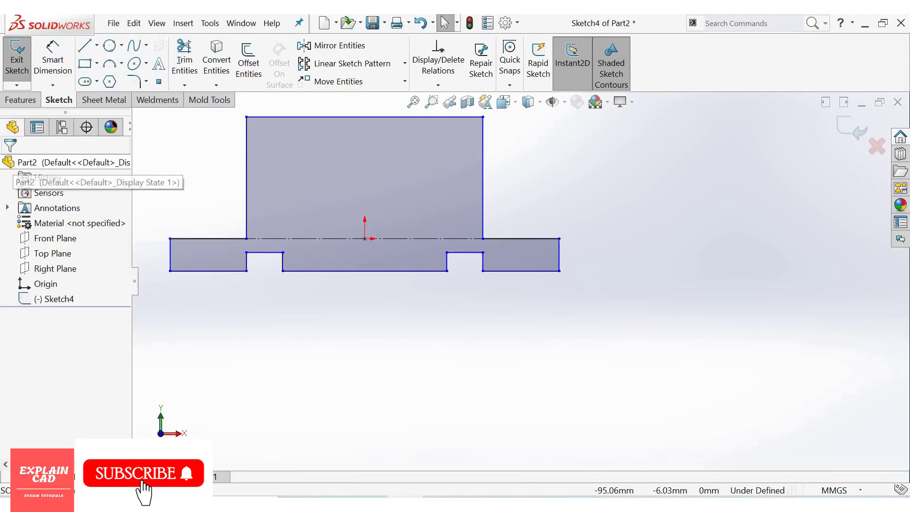
click(56, 71)
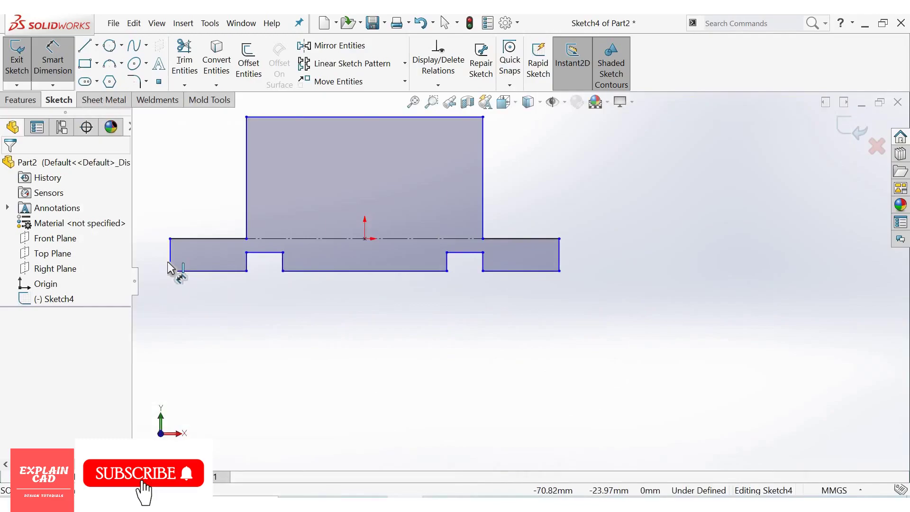
- Dimension the 150 overall width, 45 flange width and 40 upright height
click(560, 264)
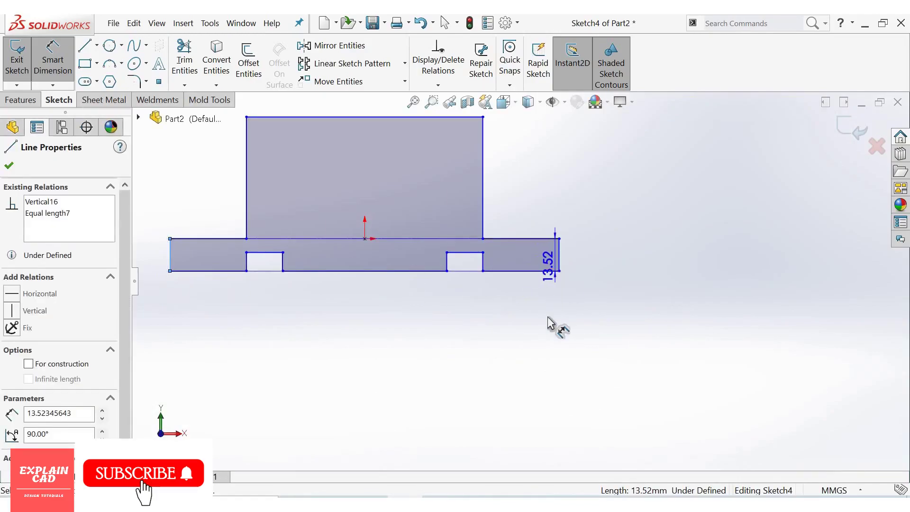
click(426, 372)
text(15)
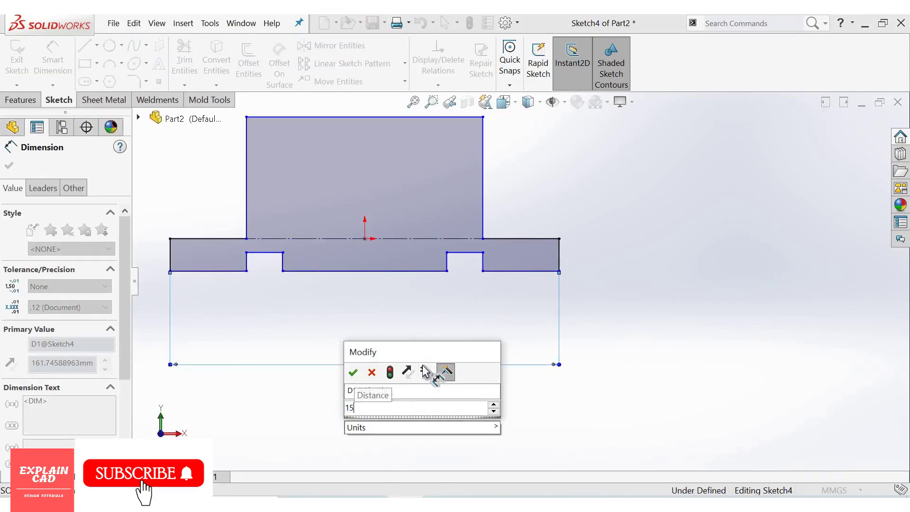
text(0)
key(Return)
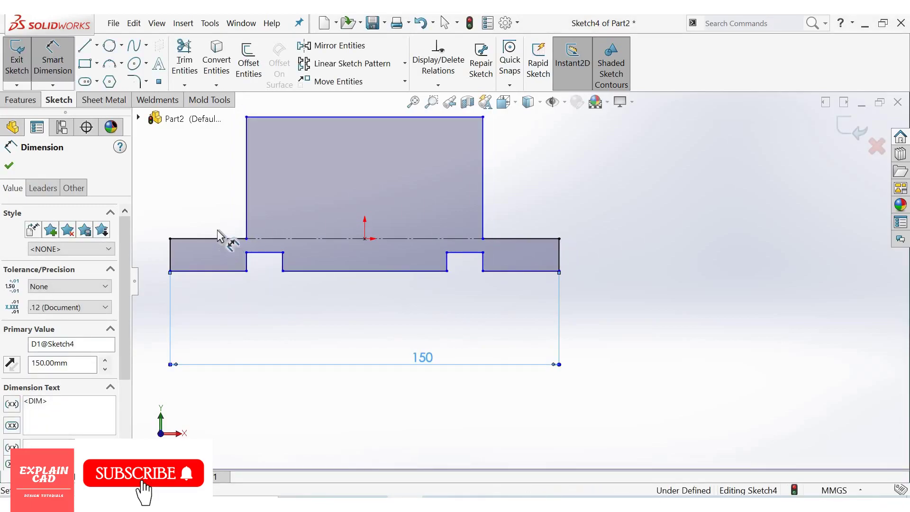
click(220, 240)
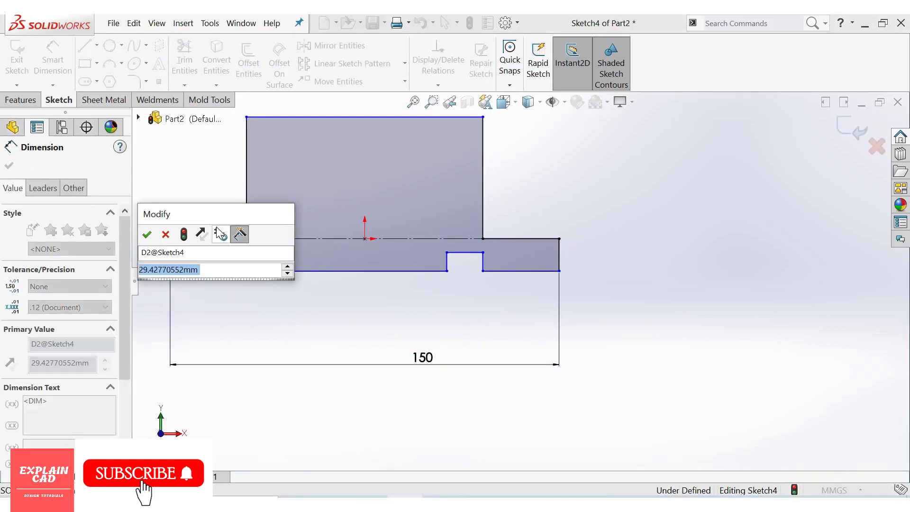
text(45)
key(Return)
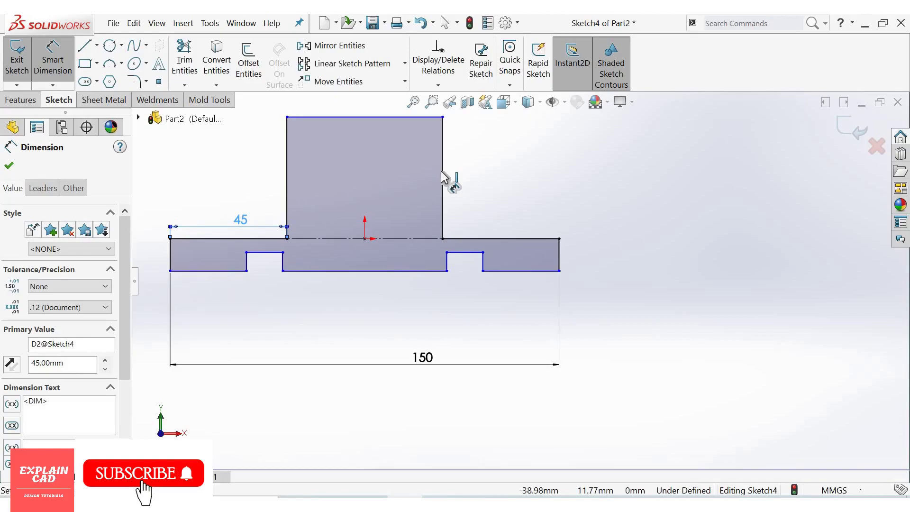
click(443, 178)
click(487, 179)
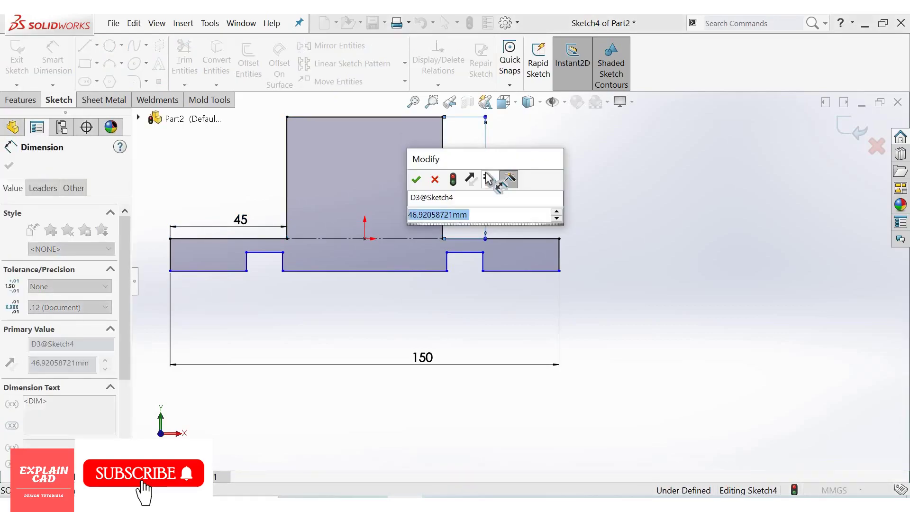
text(40)
key(Return)
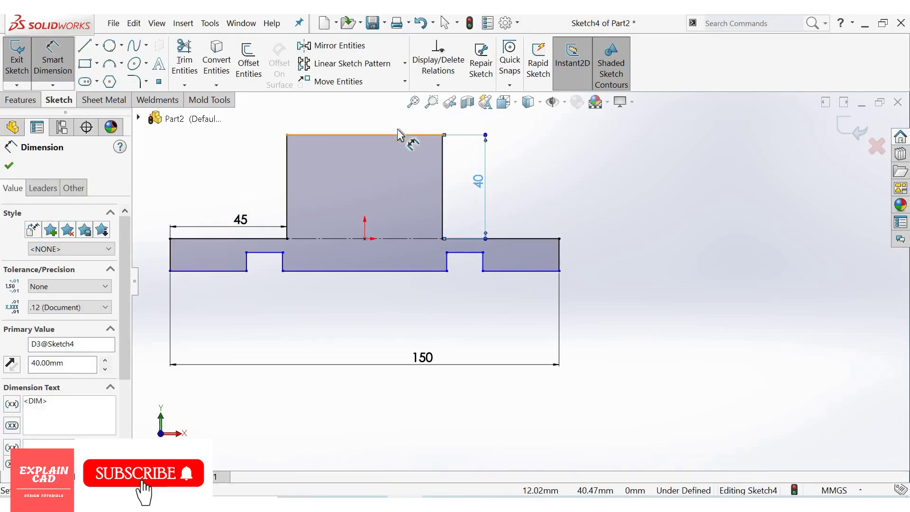
- Add the 60 upright width, 10 base thickness and 10 foot width dimensions
click(399, 135)
click(427, 116)
click(466, 254)
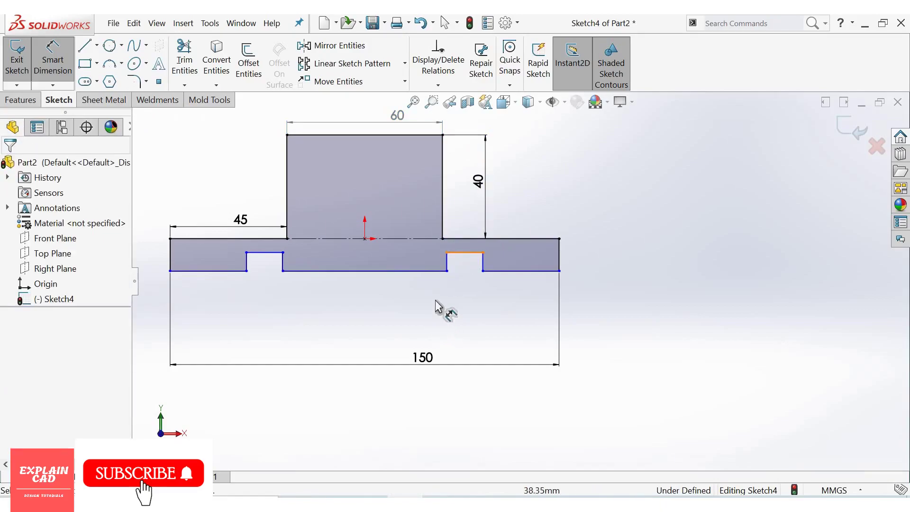
key(Escape)
click(558, 255)
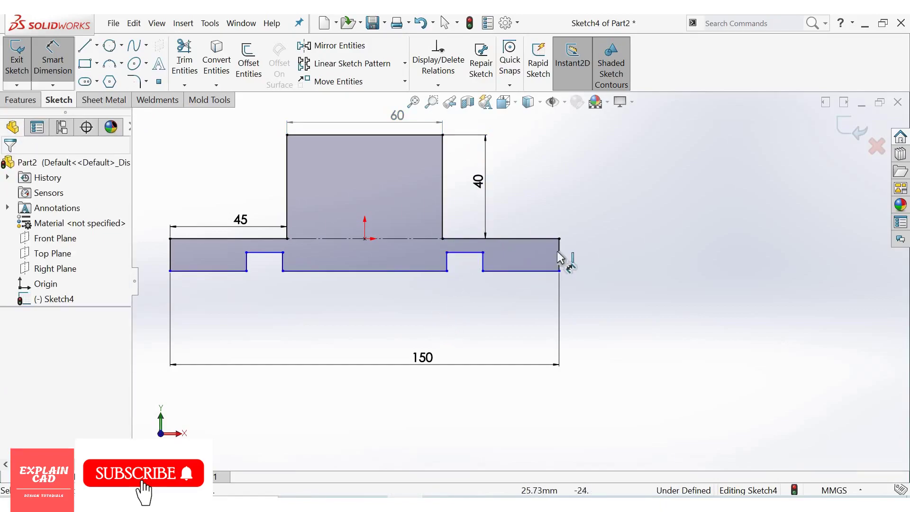
click(590, 257)
text(10)
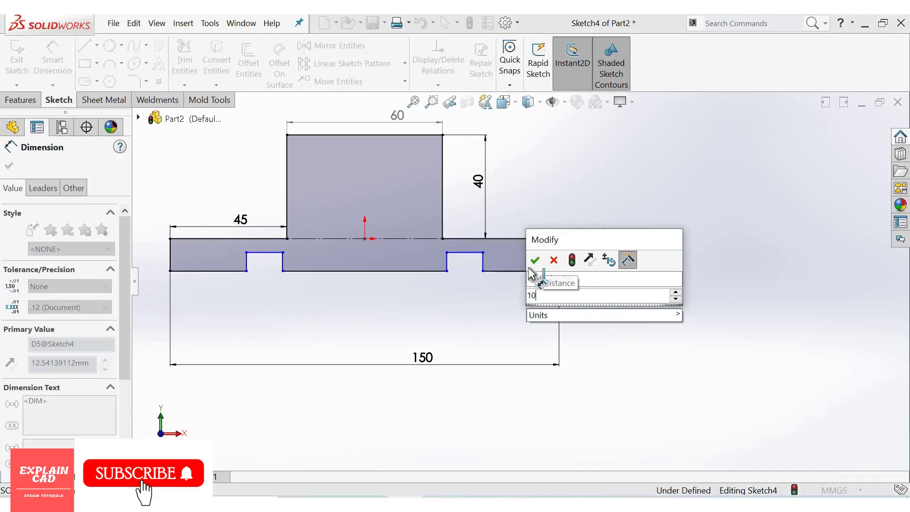
key(Return)
click(514, 264)
click(518, 314)
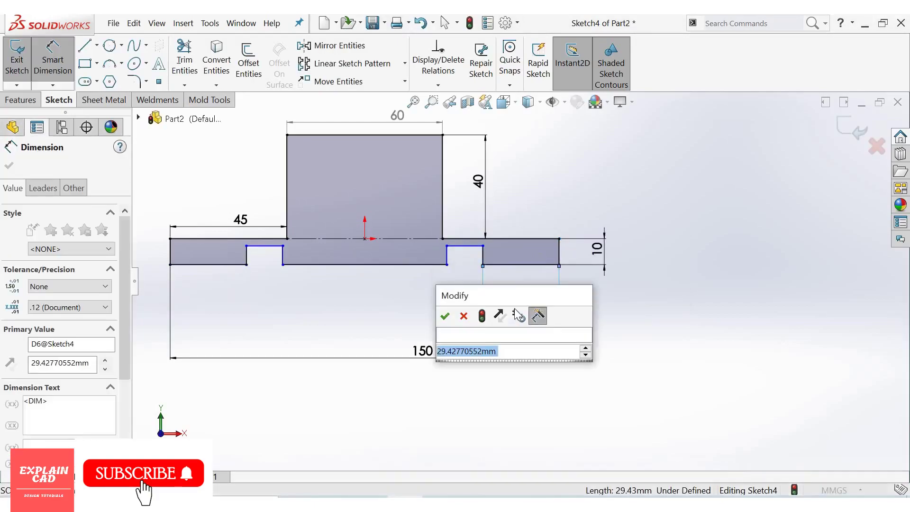
text(10)
key(Return)
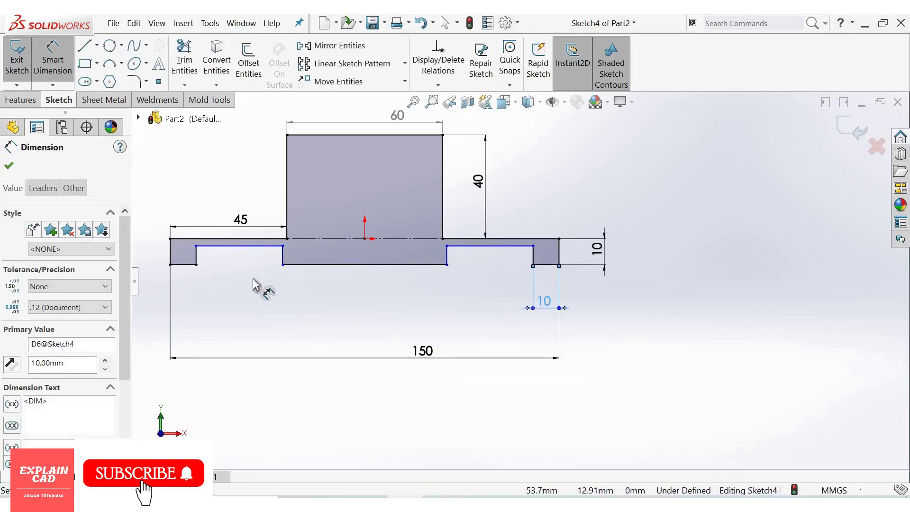
- Add the 20 middle width and 2 recess depth, then compare with the reference
click(333, 307)
text(20)
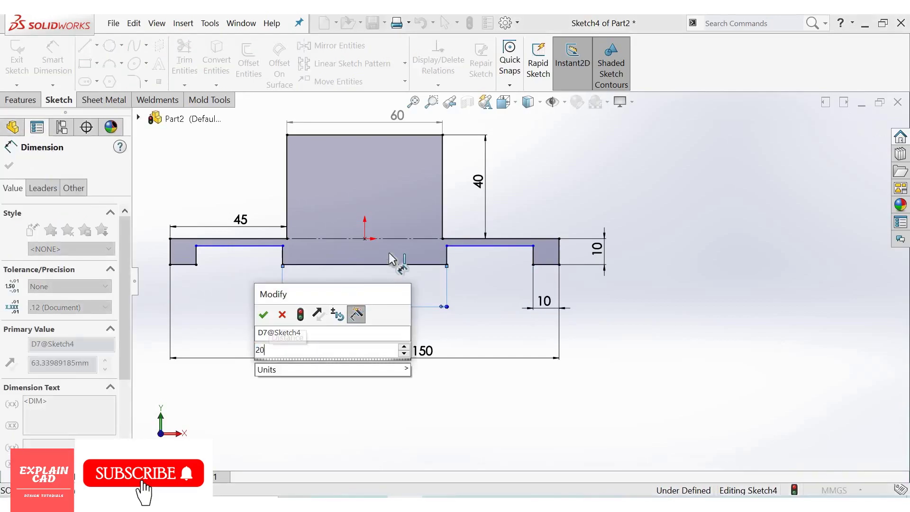
key(Return)
click(392, 249)
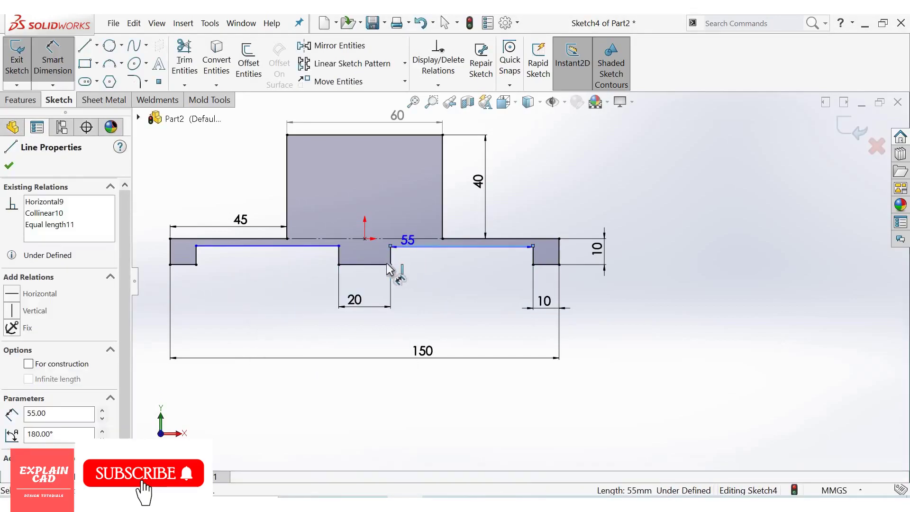
click(450, 295)
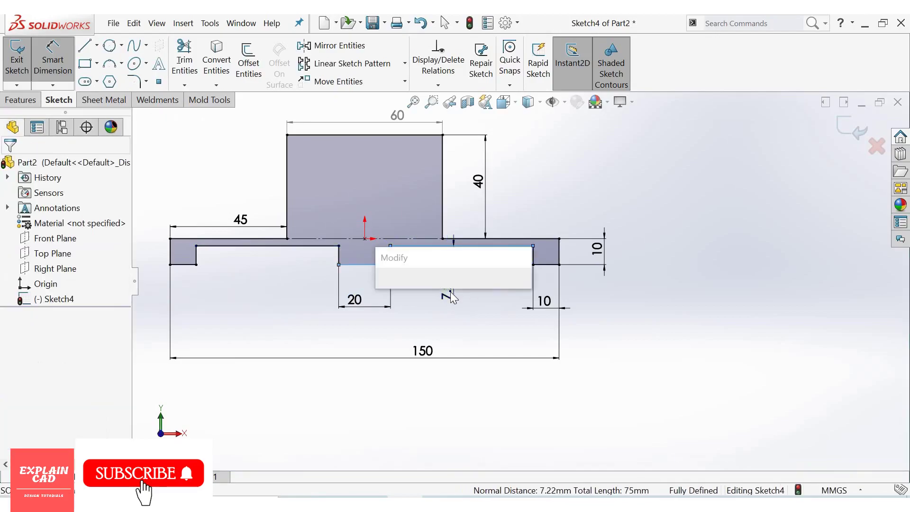
text(2)
key(Return)
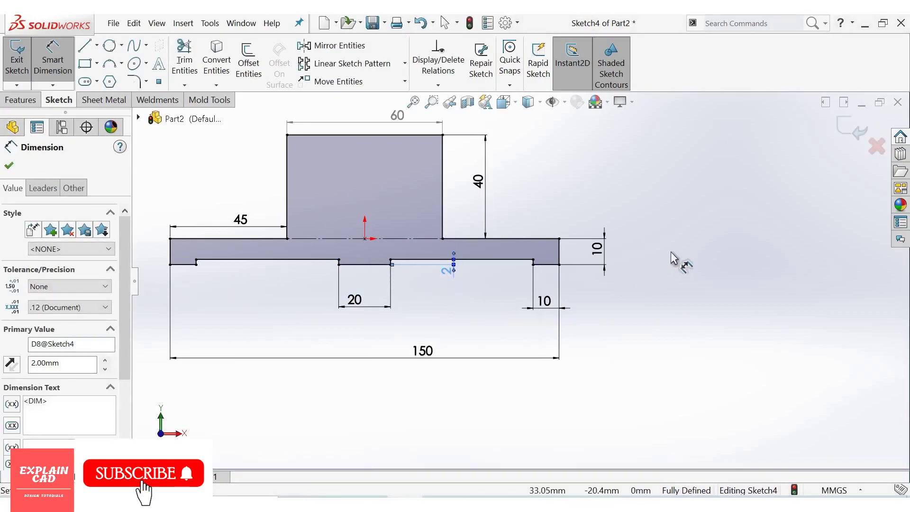
right_click(700, 299)
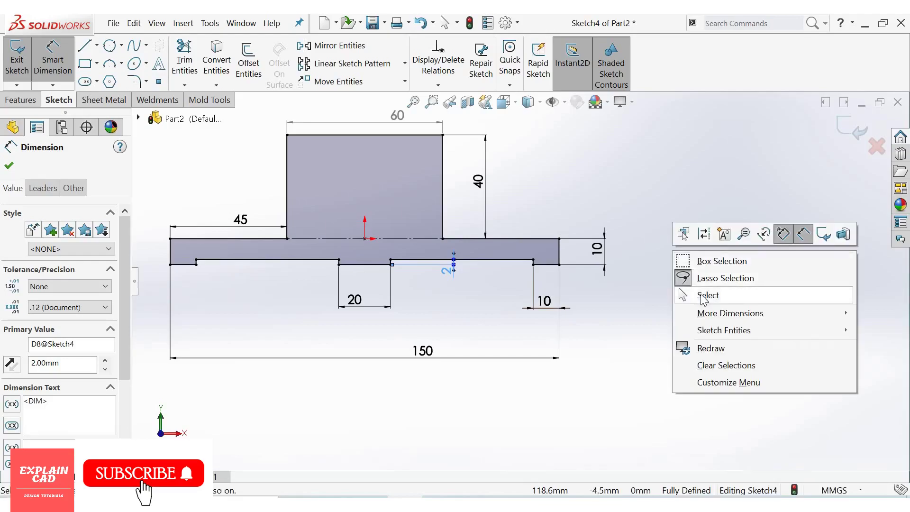
click(707, 296)
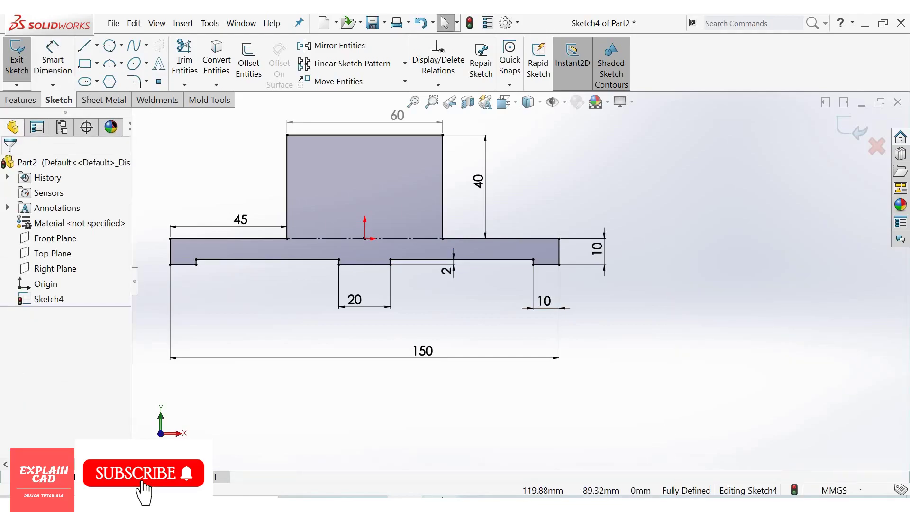
key(alt+Tab)
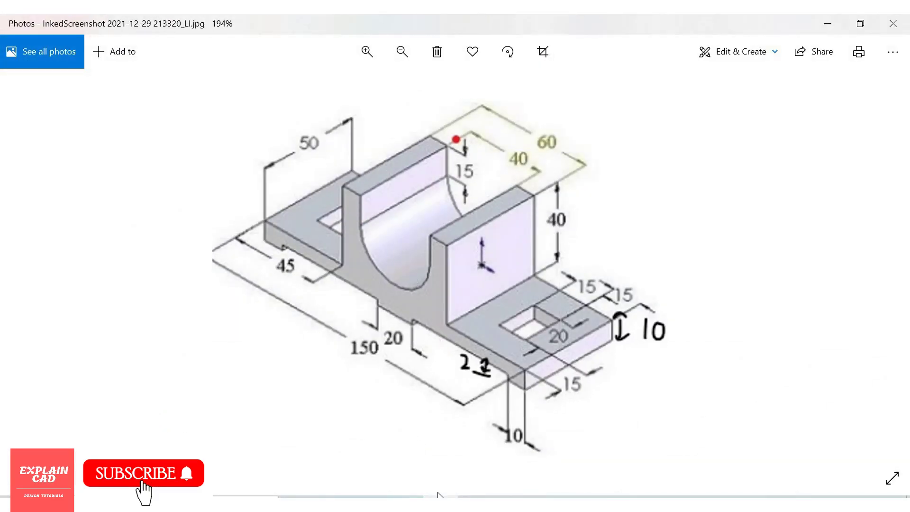
key(alt+Tab)
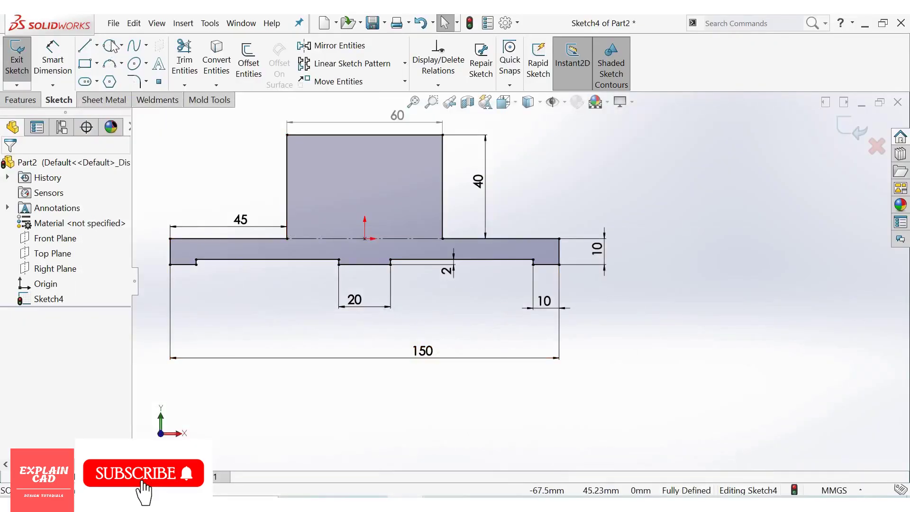
- Draw a circle inside the upright with its centre vertically aligned to the origin
key(c)
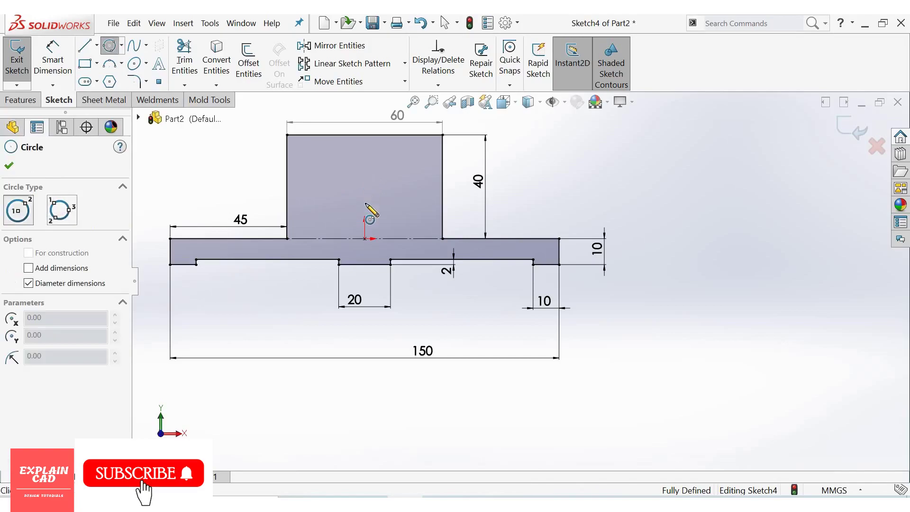
click(364, 204)
click(390, 208)
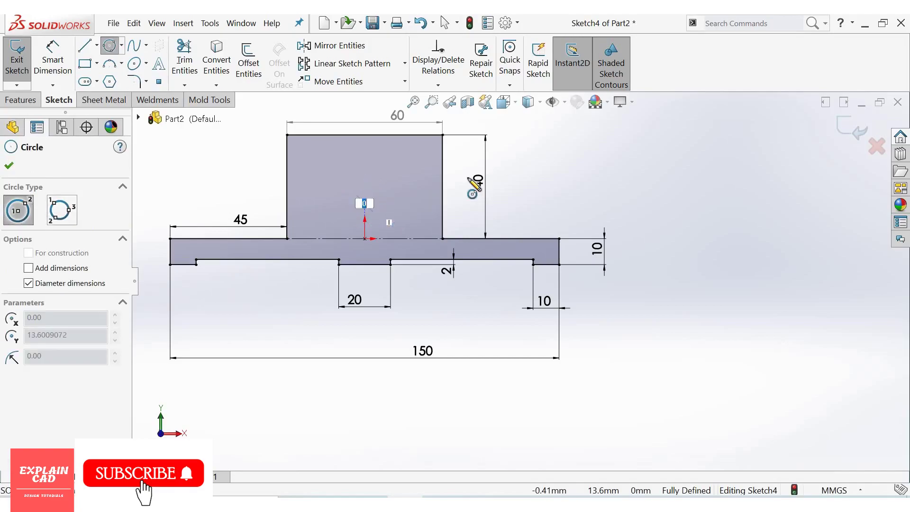
right_click(571, 176)
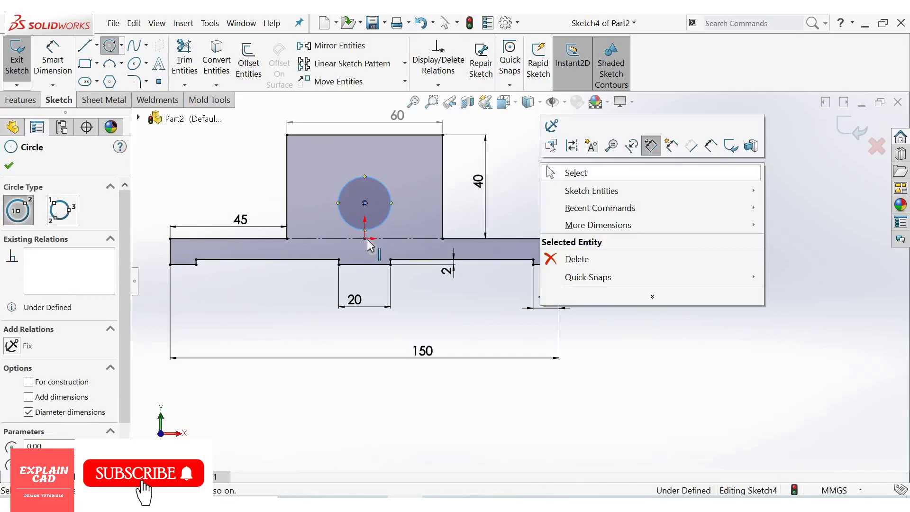
click(365, 245)
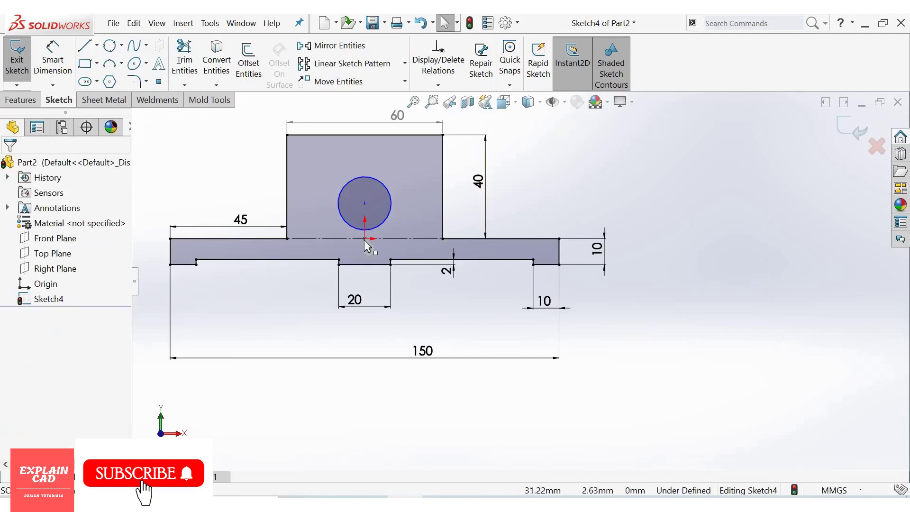
ctrl+click(365, 203)
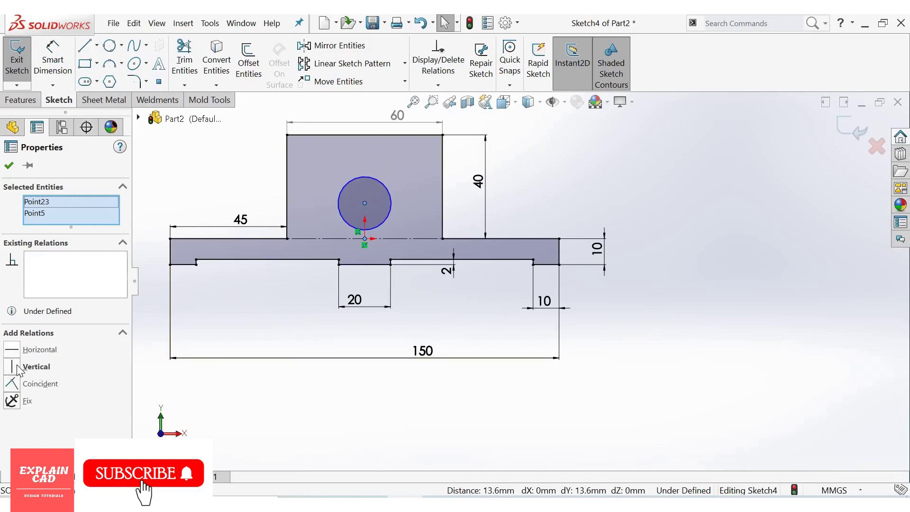
key(Escape)
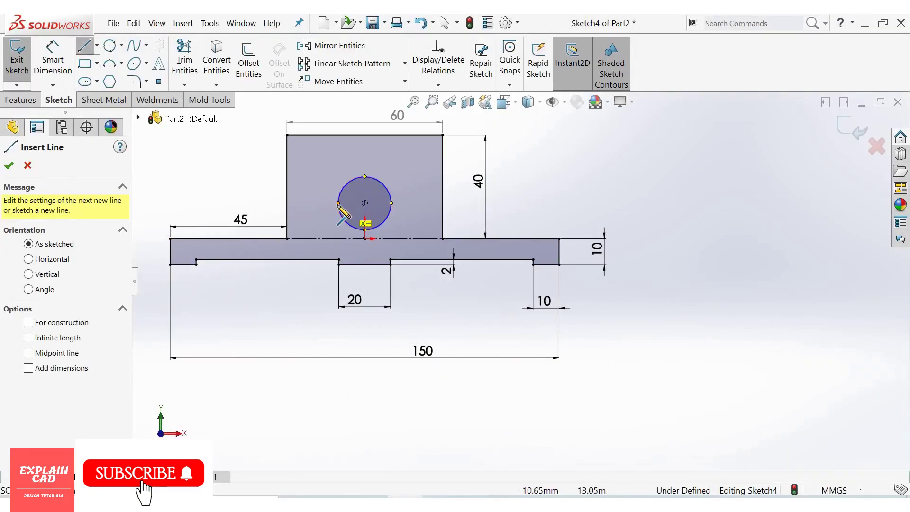
- Draw vertical lines from the circle's left and right sides up to the block's top edge
click(339, 169)
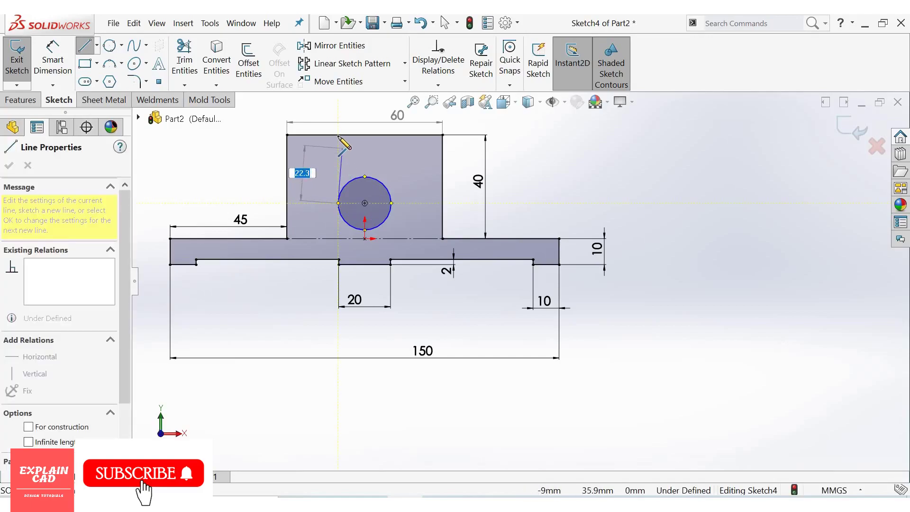
click(338, 135)
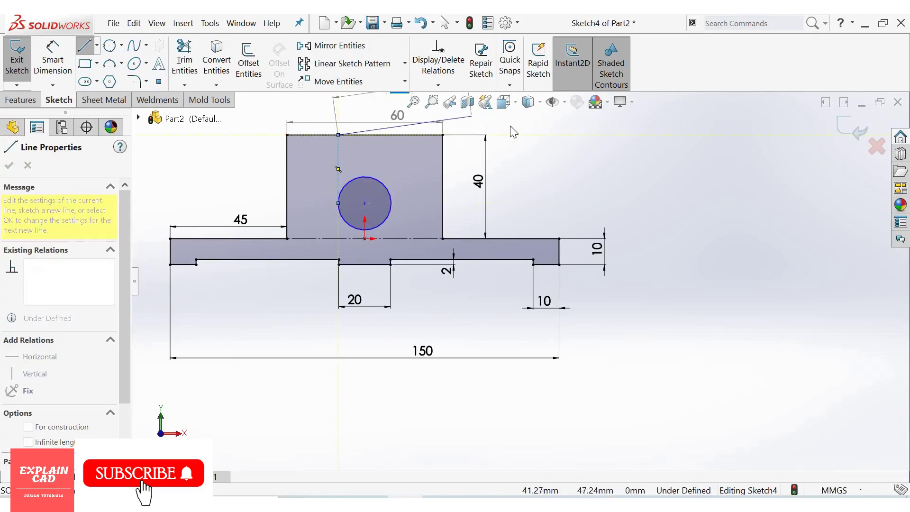
right_click(474, 112)
click(498, 127)
click(89, 50)
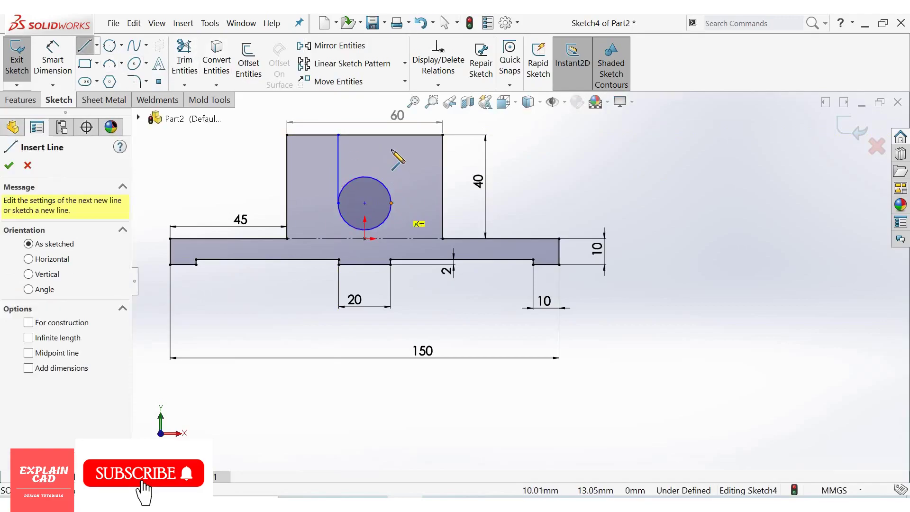
click(390, 168)
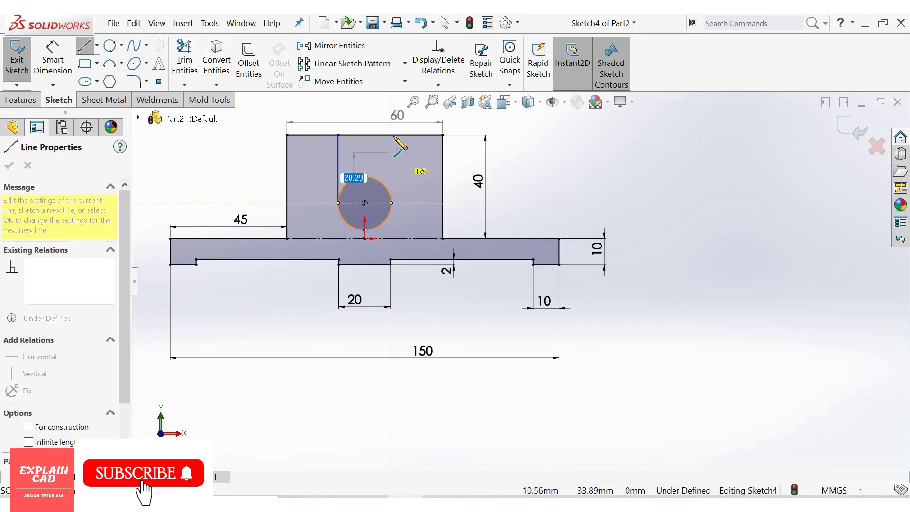
right_click(562, 140)
click(591, 147)
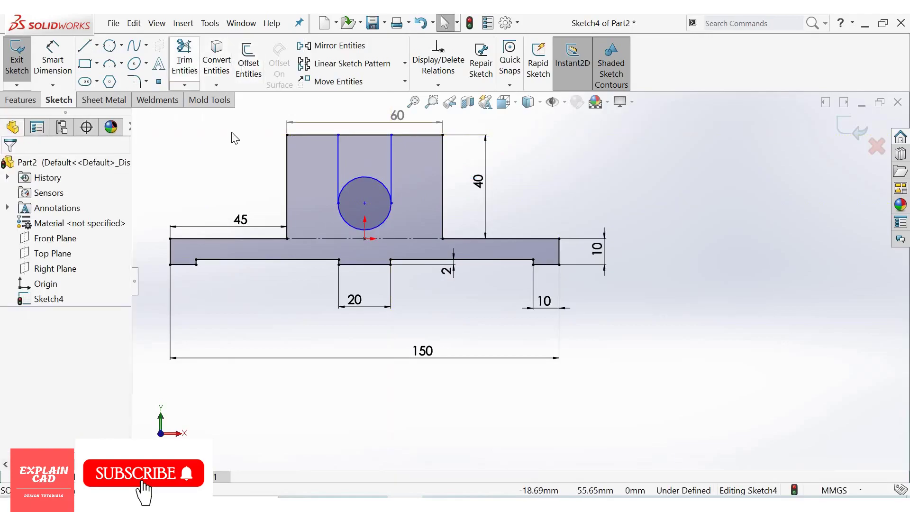
- Power-trim the top edge between the lines and the circle's upper arc
click(184, 60)
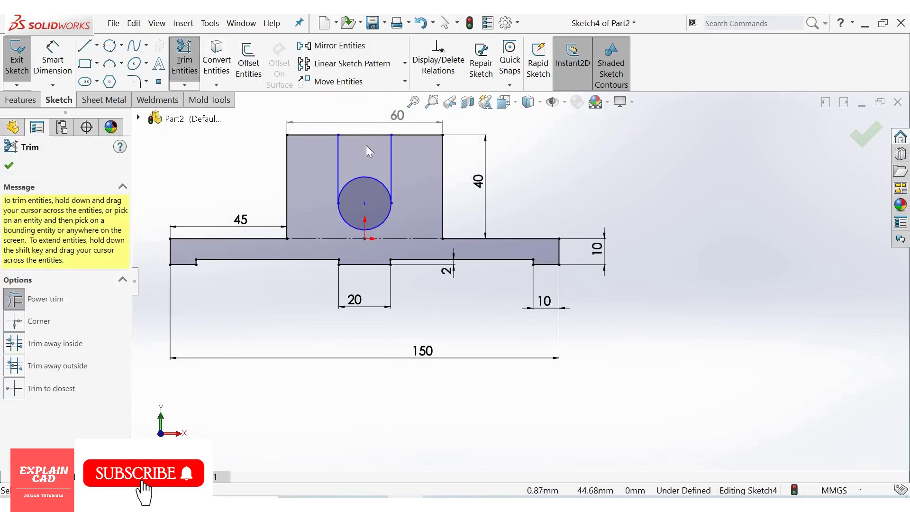
drag(366, 170, 366, 182)
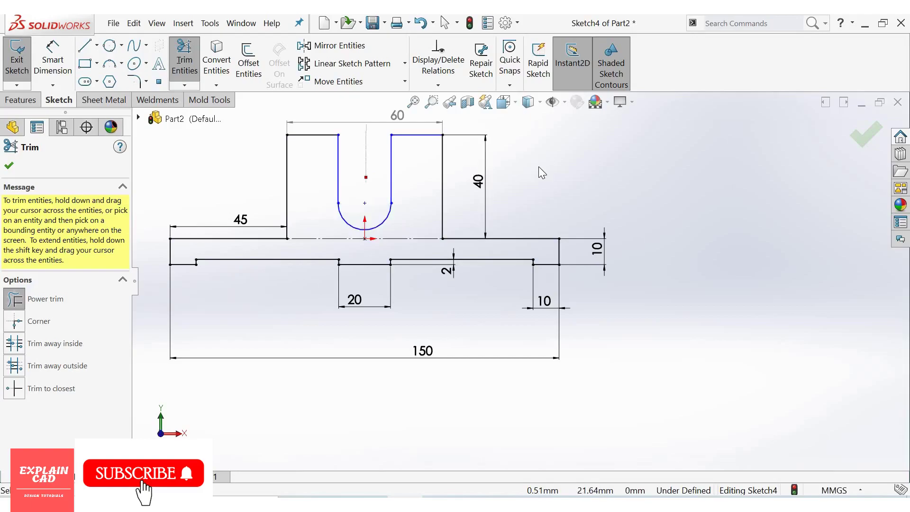
right_click(576, 211)
key(Escape)
key(Escape)
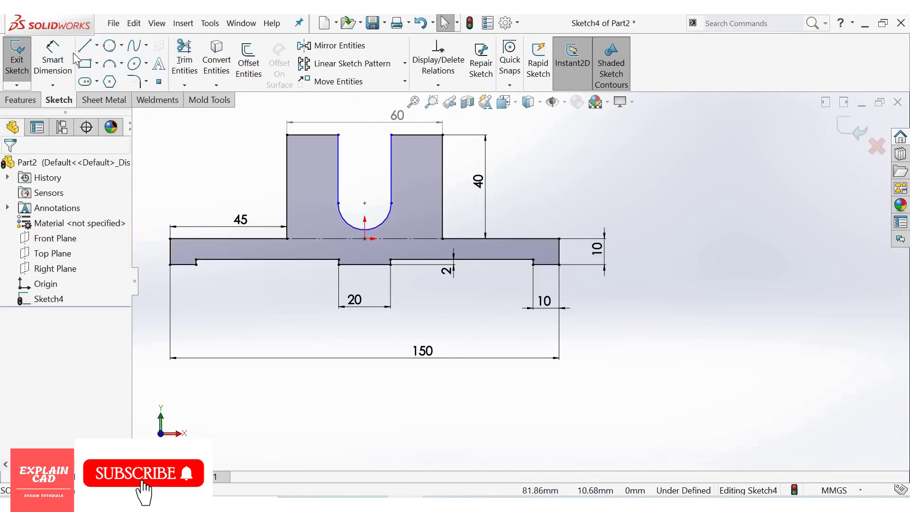
click(55, 57)
click(339, 183)
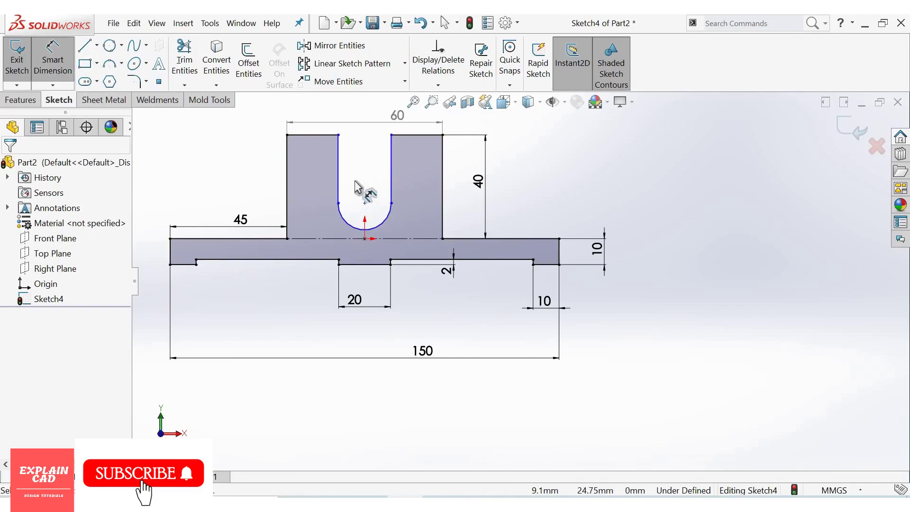
- Dimension the slot width to 40 and its straight left side to 15
click(339, 184)
click(391, 178)
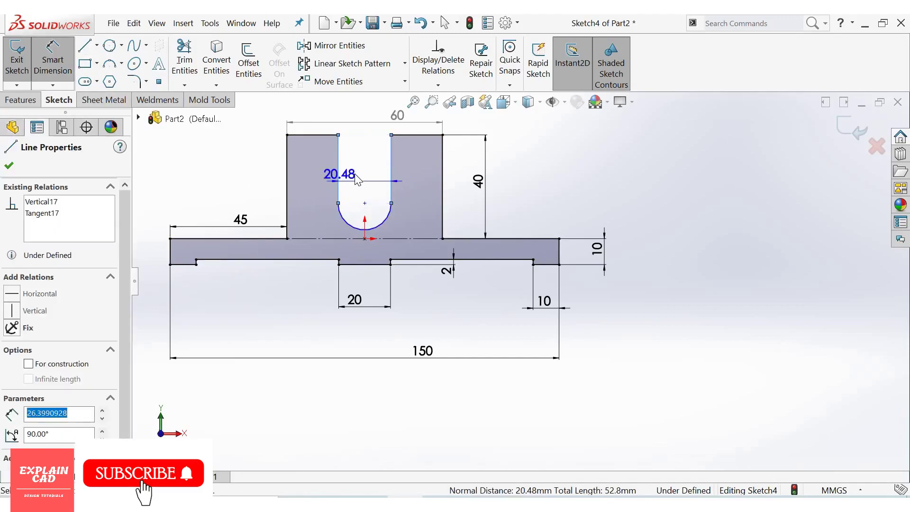
click(355, 174)
text(4)
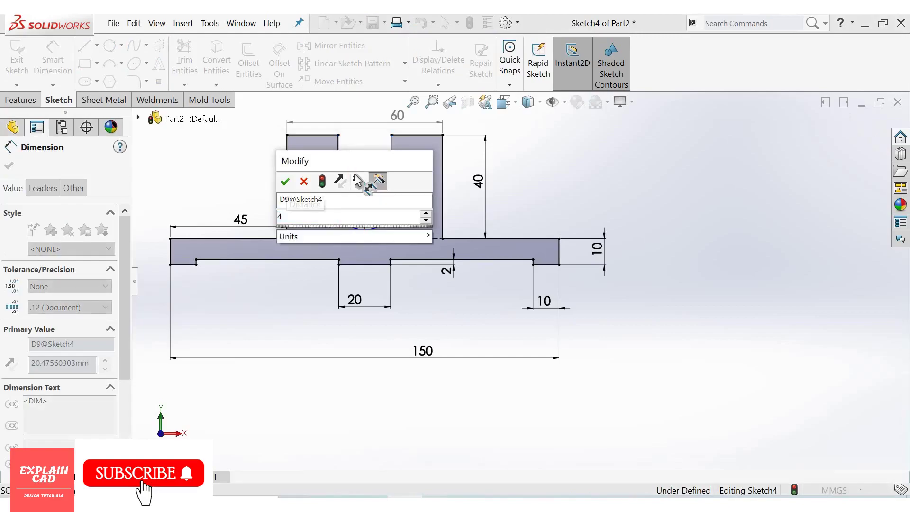
text(0)
key(Return)
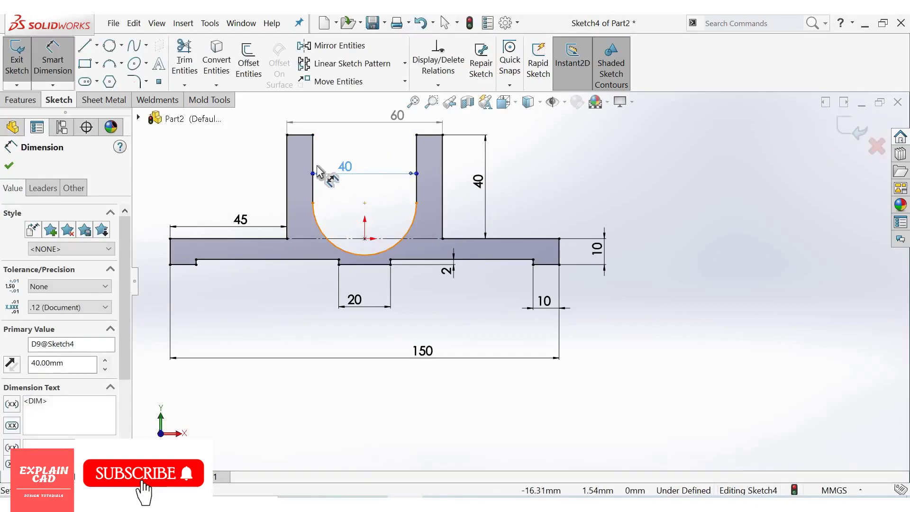
click(313, 171)
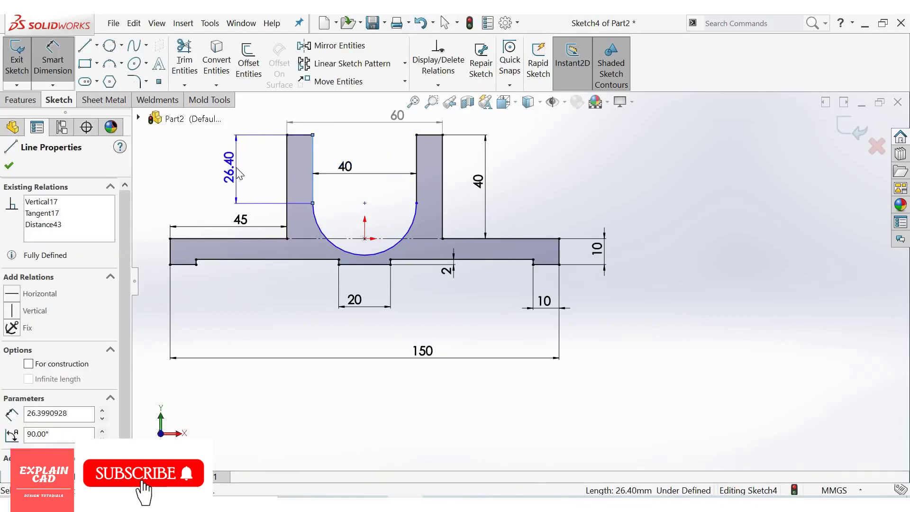
click(236, 167)
text(15)
key(Return)
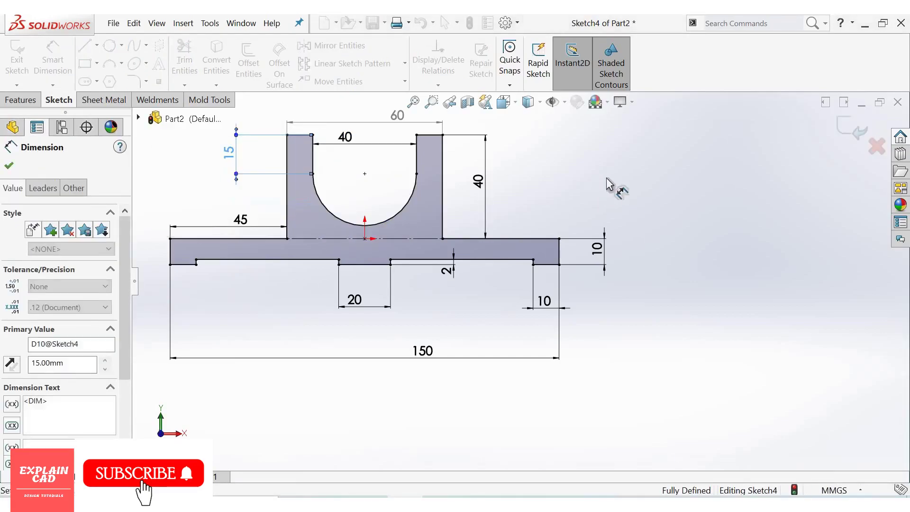
right_click(648, 223)
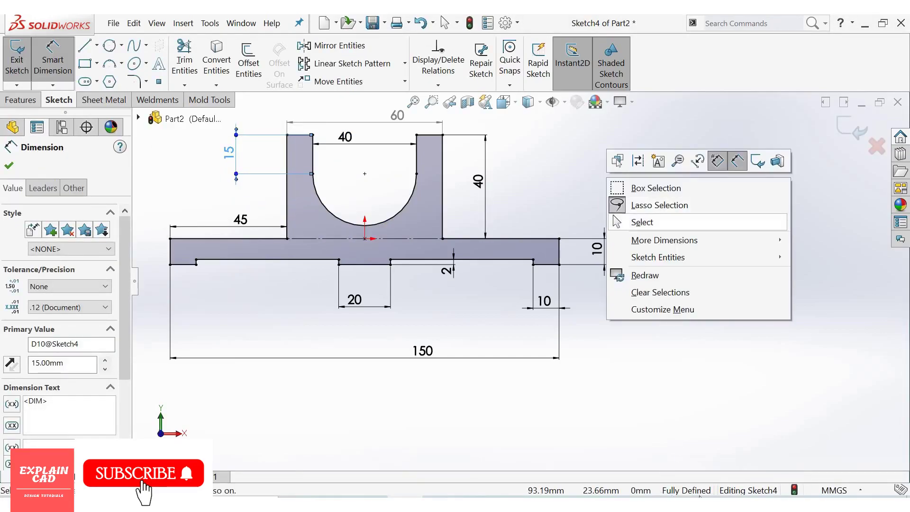
click(642, 222)
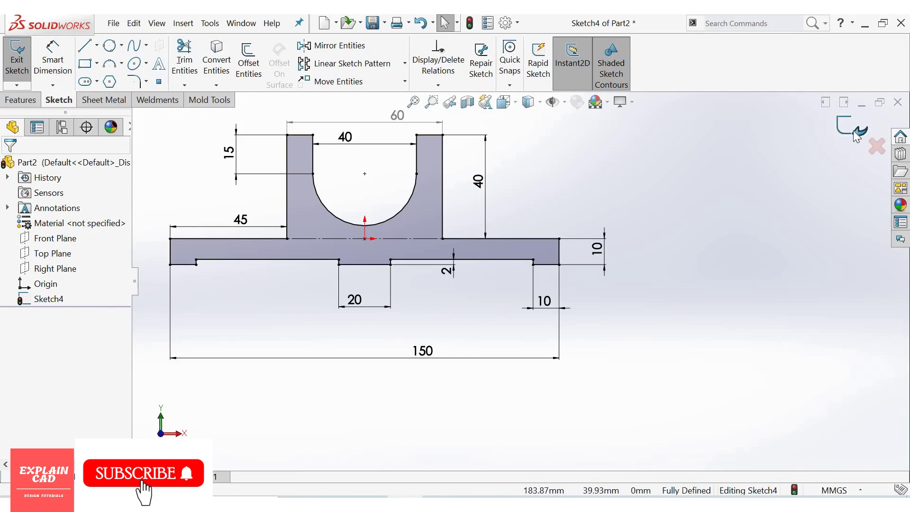
- Extrude the bracket sketch Mid Plane, 50 mm, into a solid body
click(16, 61)
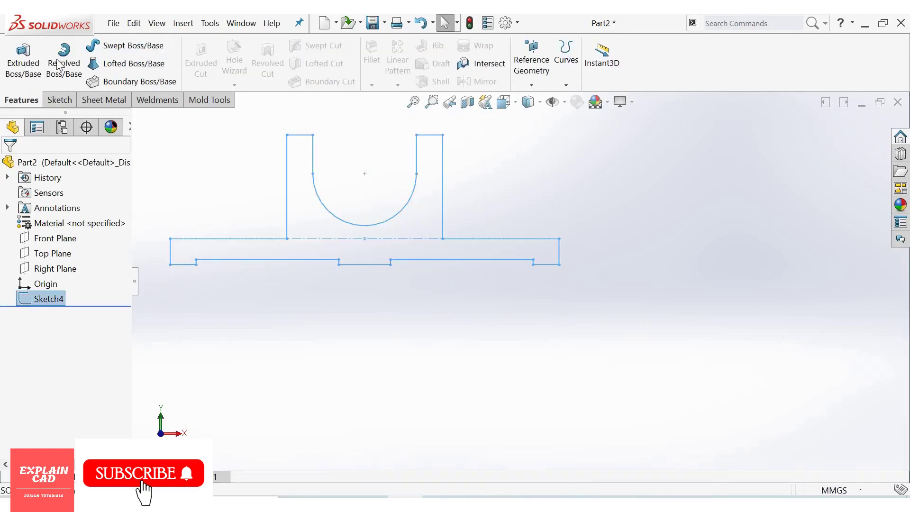
click(24, 64)
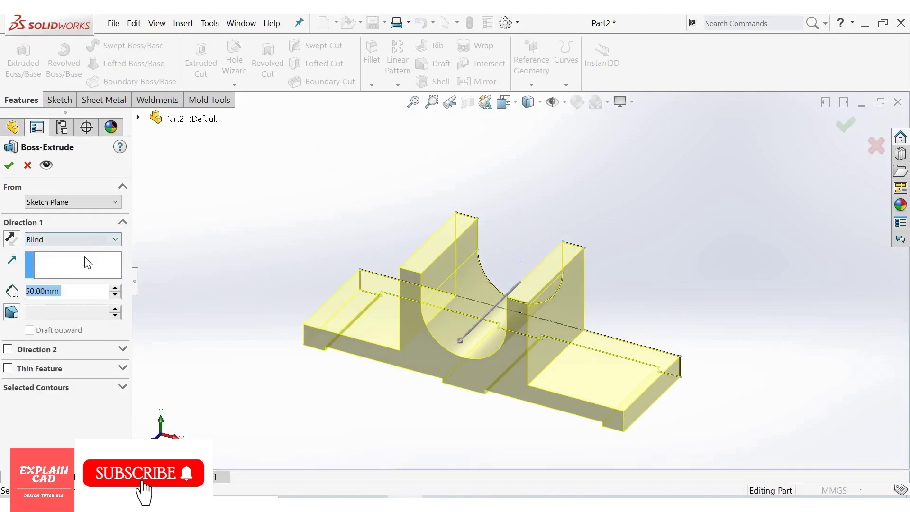
click(92, 240)
key(Return)
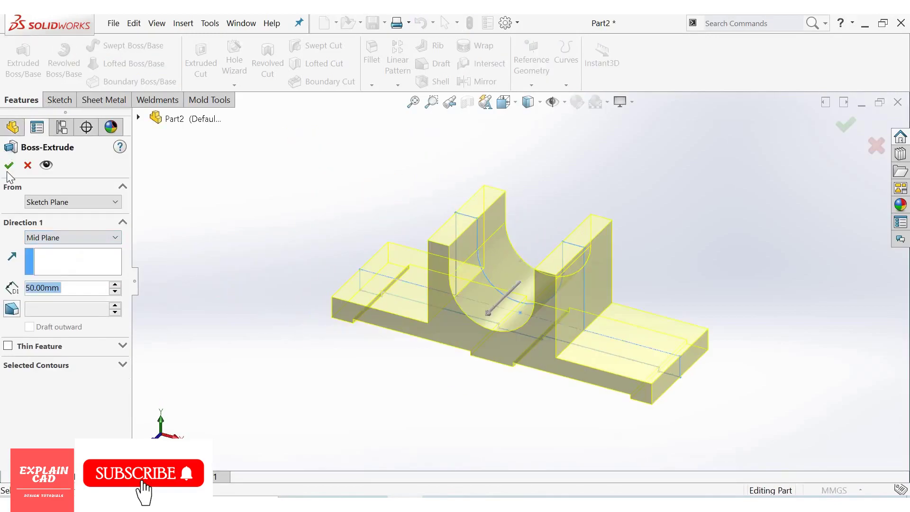
key(Return)
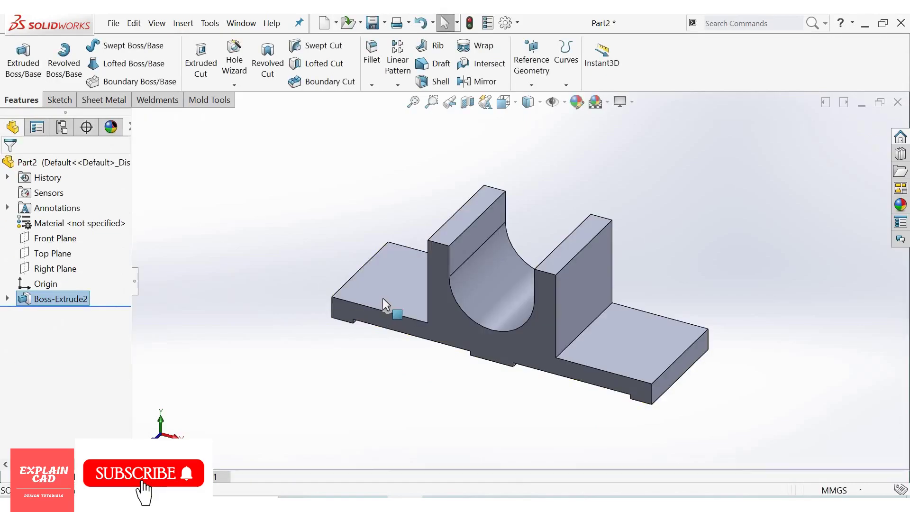
- Open a sketch on the left flange's top face, view it Normal To, and check the reference drawing
click(434, 271)
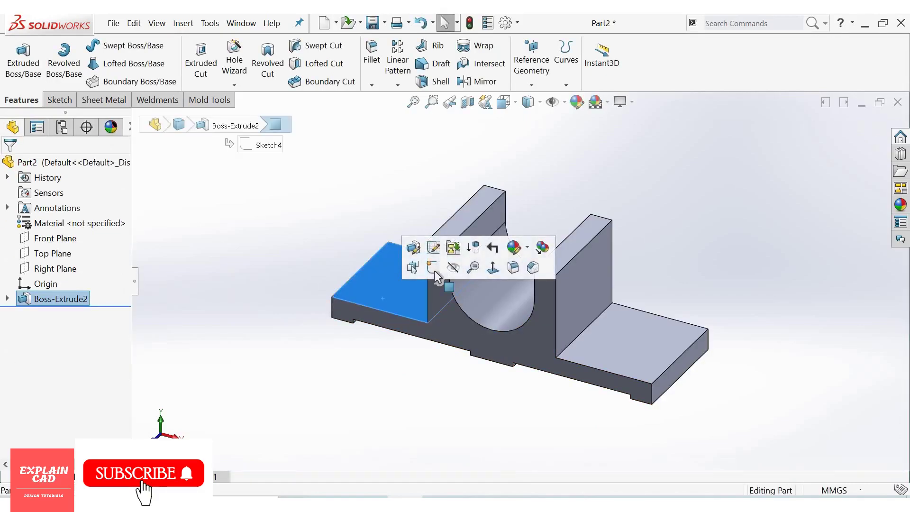
click(435, 269)
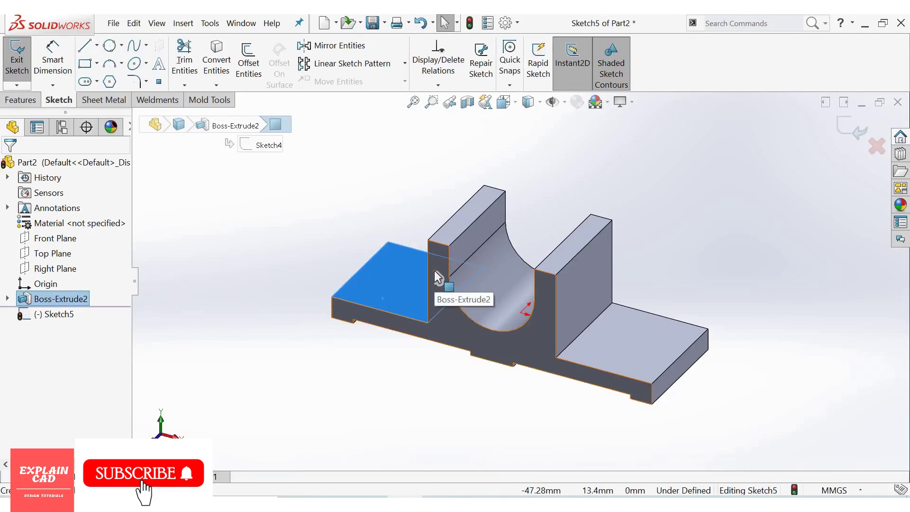
key(ctrl+8)
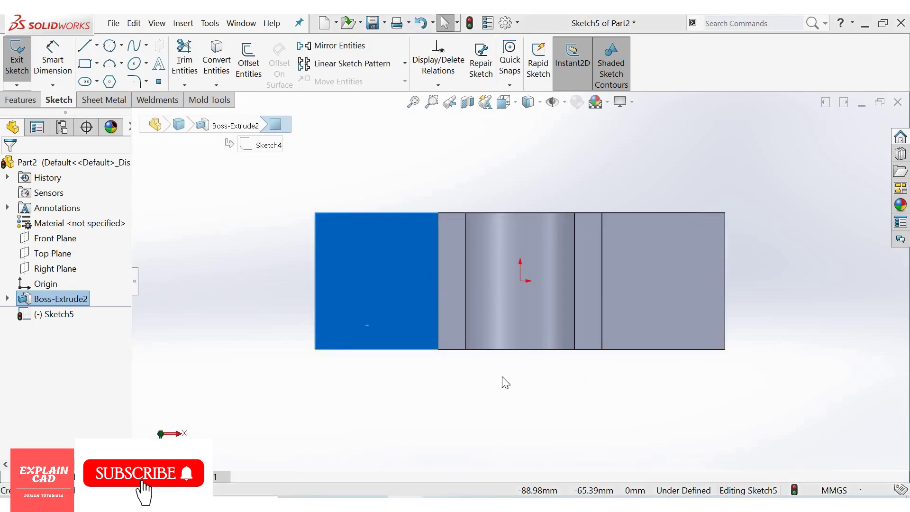
key(alt+Tab)
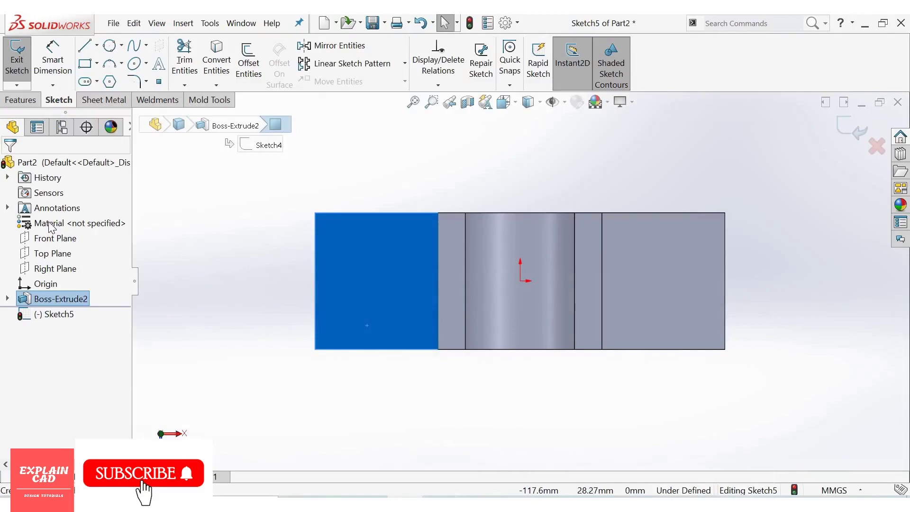
- Draw a corner rectangle on the left flange face
right_drag(207, 249, 316, 285)
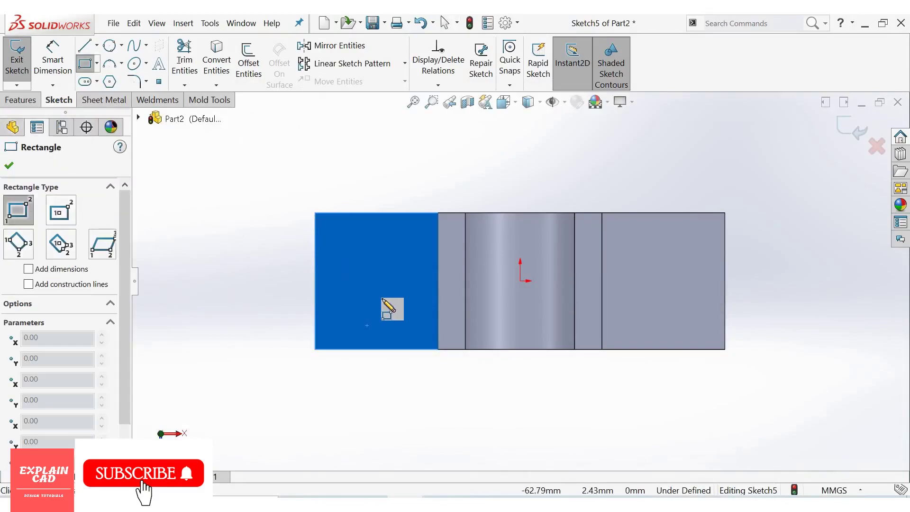
drag(349, 260, 383, 297)
right_click(231, 231)
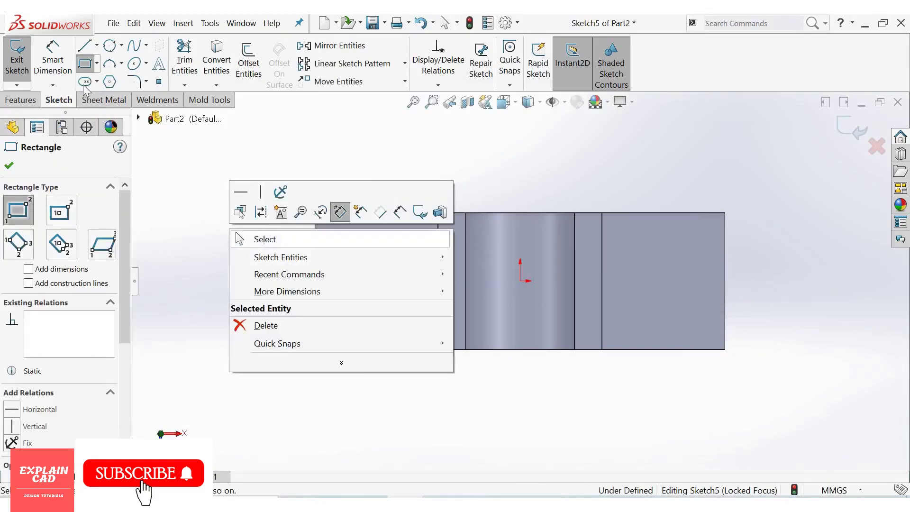
key(Escape)
- Dimension the rectangle to 20 mm high and 15 mm wide
key(d)
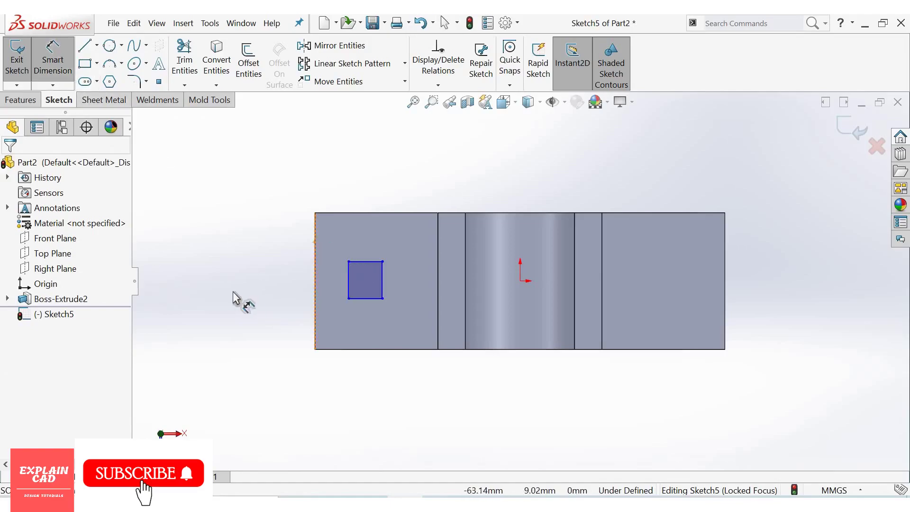
click(232, 291)
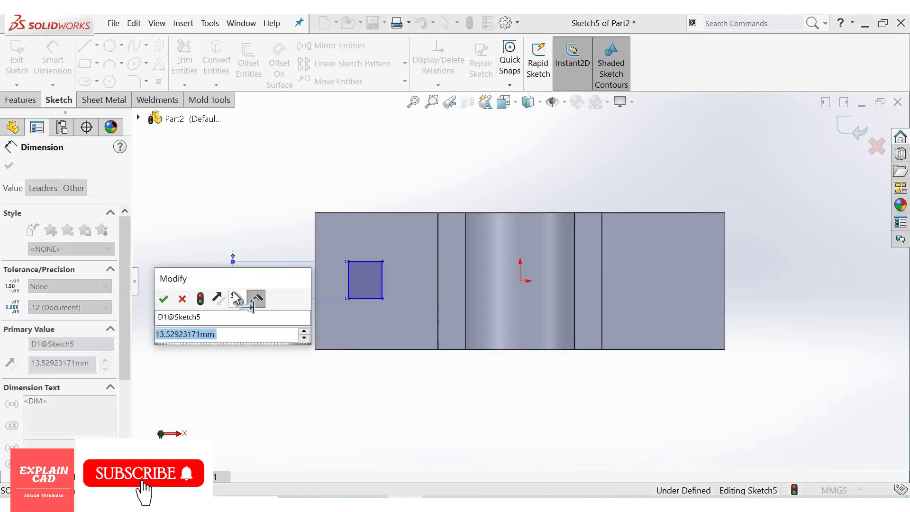
text(20)
key(Return)
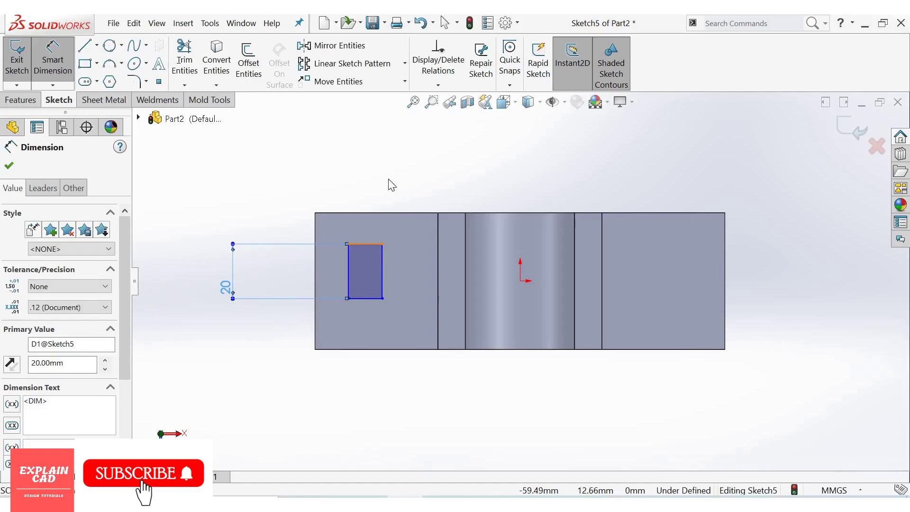
click(365, 244)
click(387, 174)
text(15)
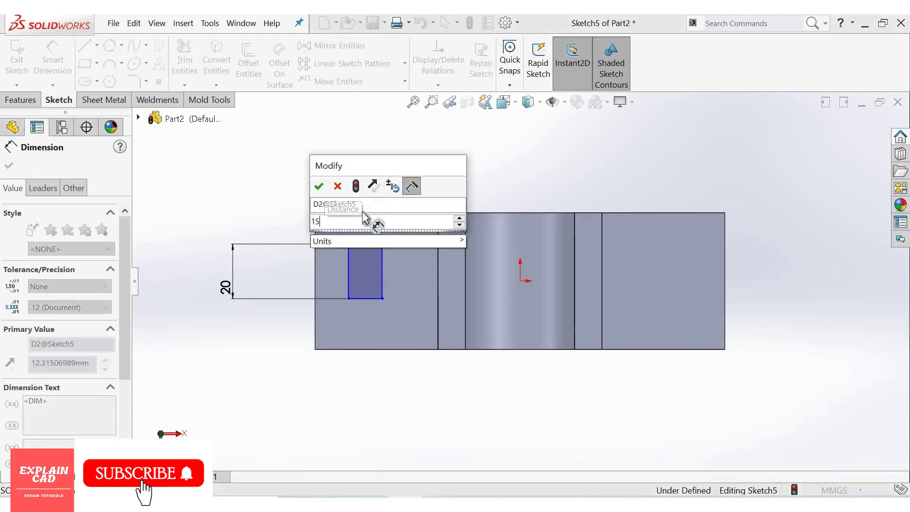
key(Return)
- Position the rectangle 15 mm from the flange's top and left edges
click(366, 248)
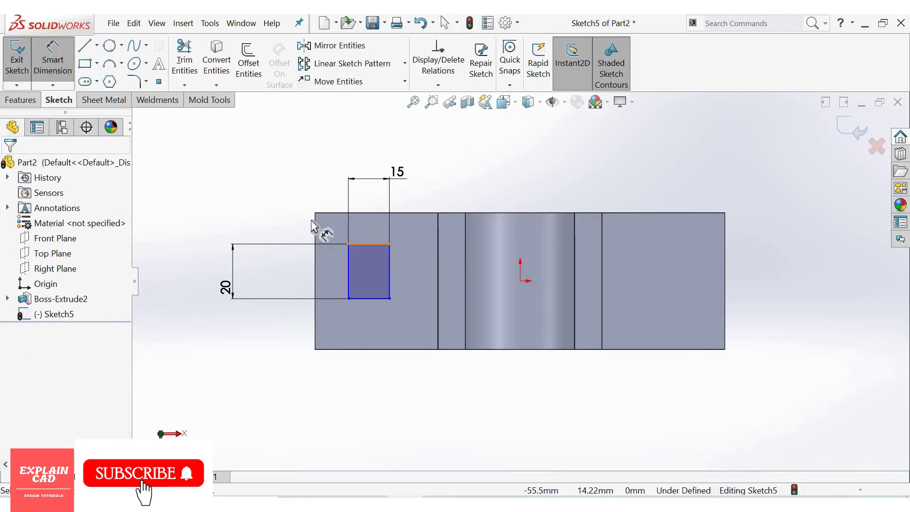
click(334, 214)
click(330, 213)
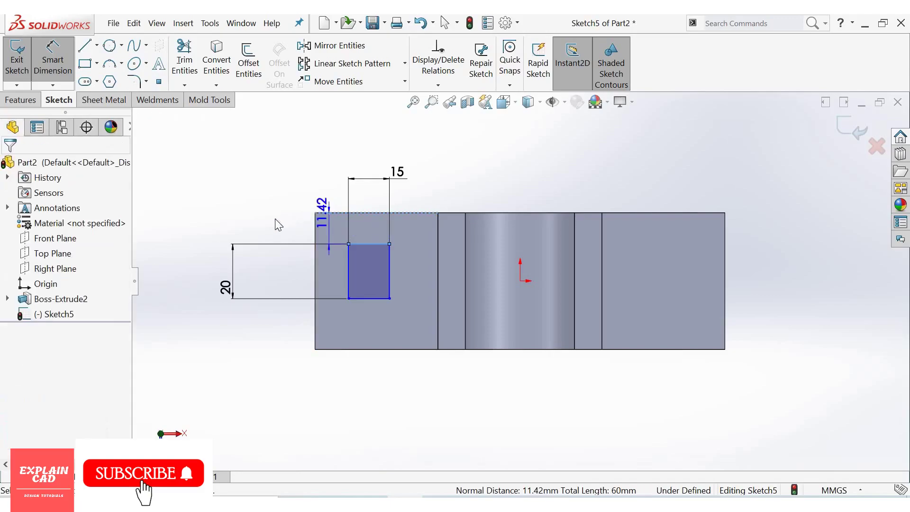
click(279, 226)
text(15)
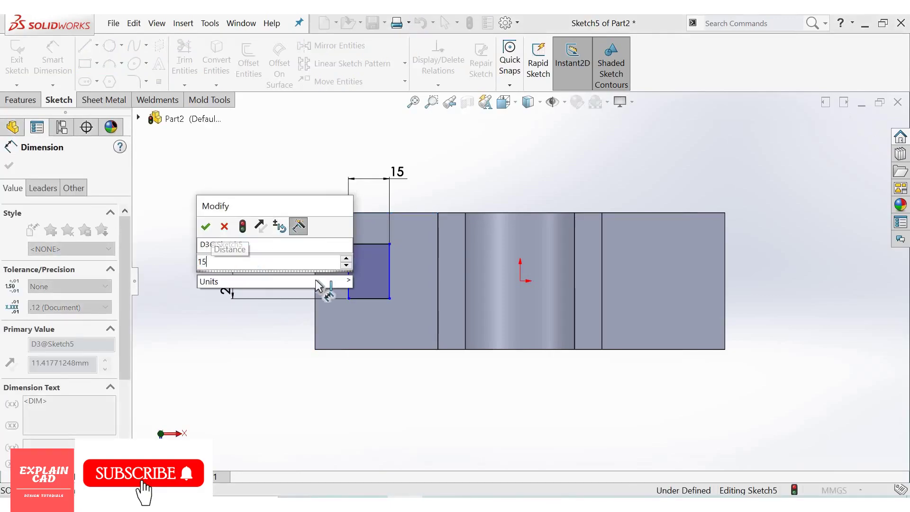
key(Return)
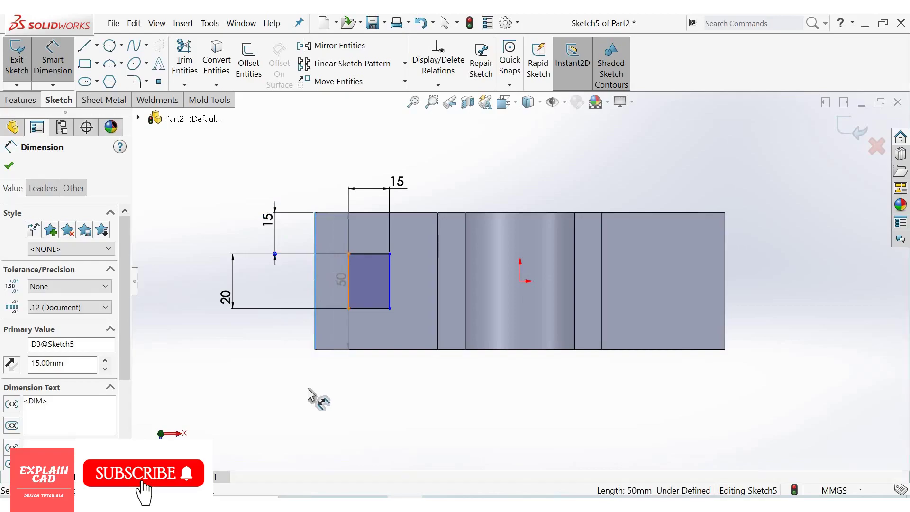
click(349, 284)
click(308, 370)
text(15)
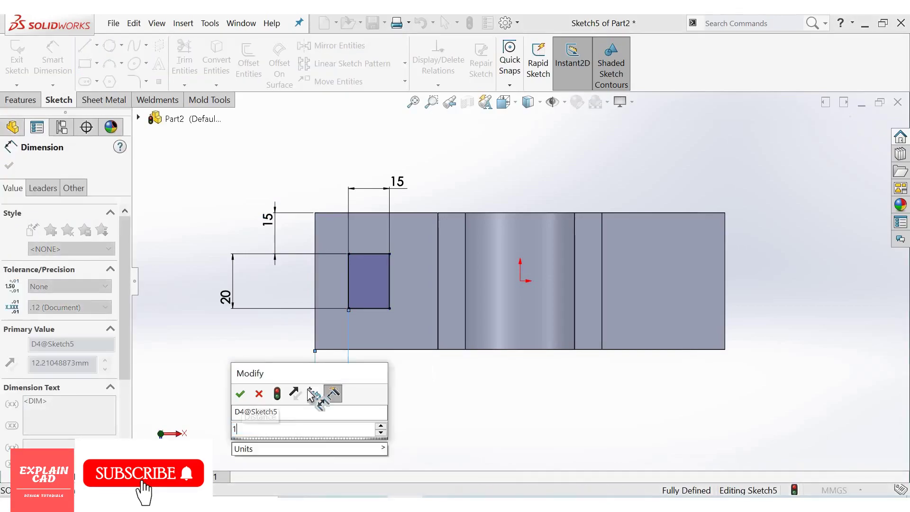
key(Return)
right_click(376, 302)
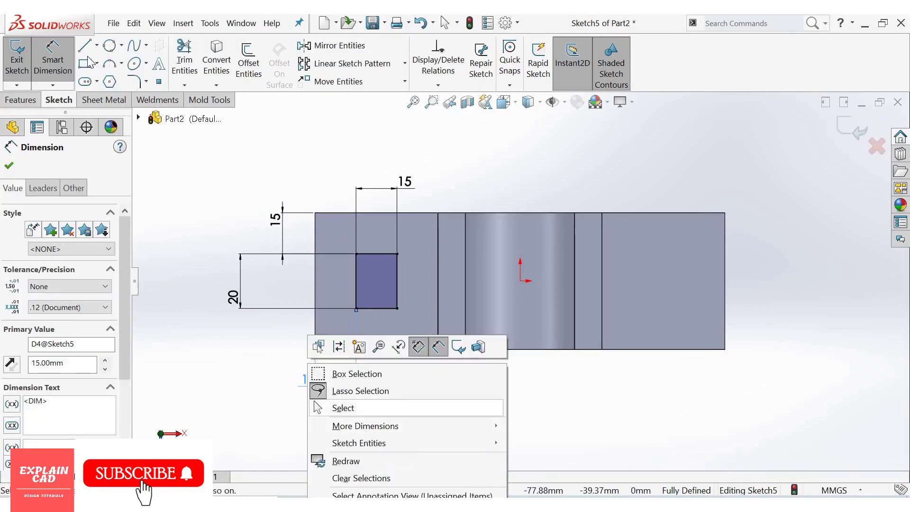
click(343, 408)
- Draw a vertical centerline from the origin up to the part's top edge
click(85, 47)
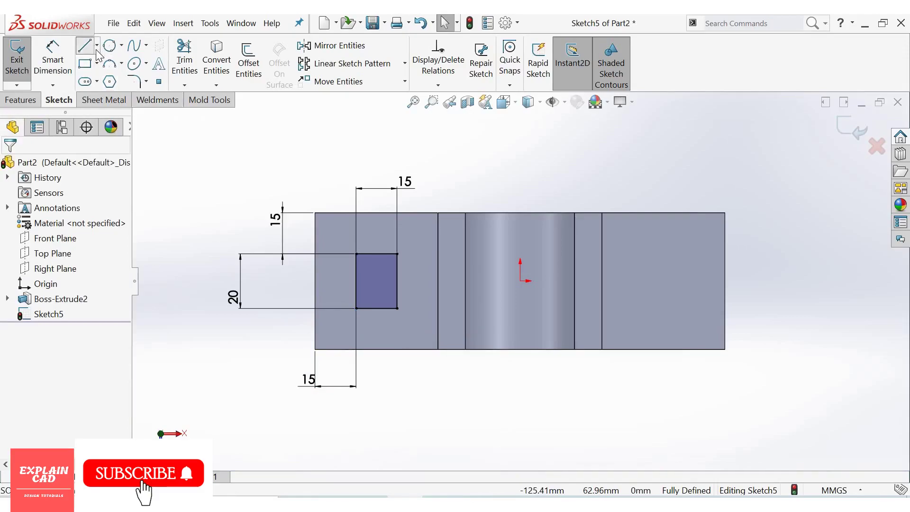
click(521, 281)
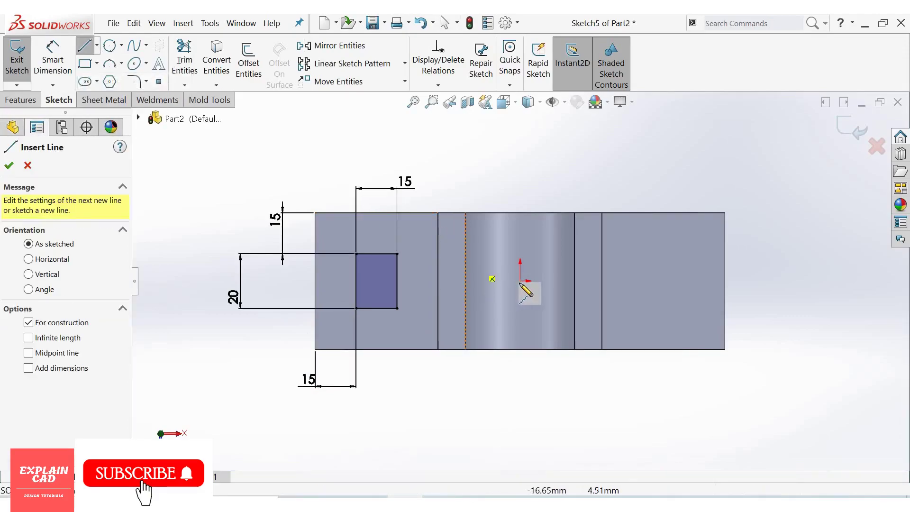
click(520, 212)
right_click(560, 192)
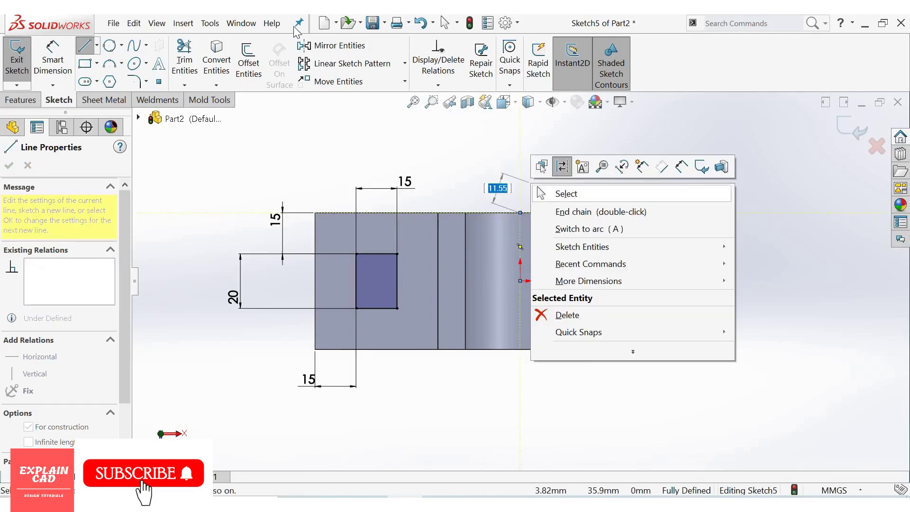
key(Escape)
key(Escape)
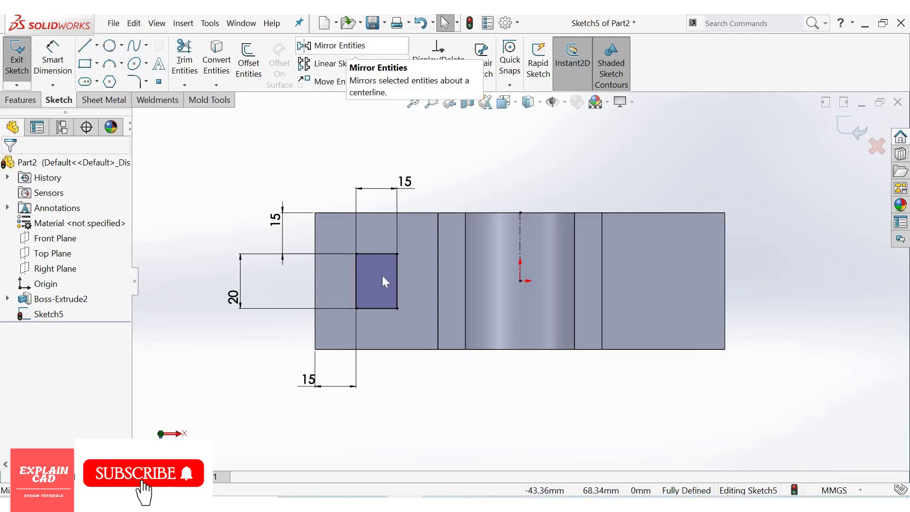
- Mirror the rectangle about the centerline onto the right flange and exit the sketch
click(349, 52)
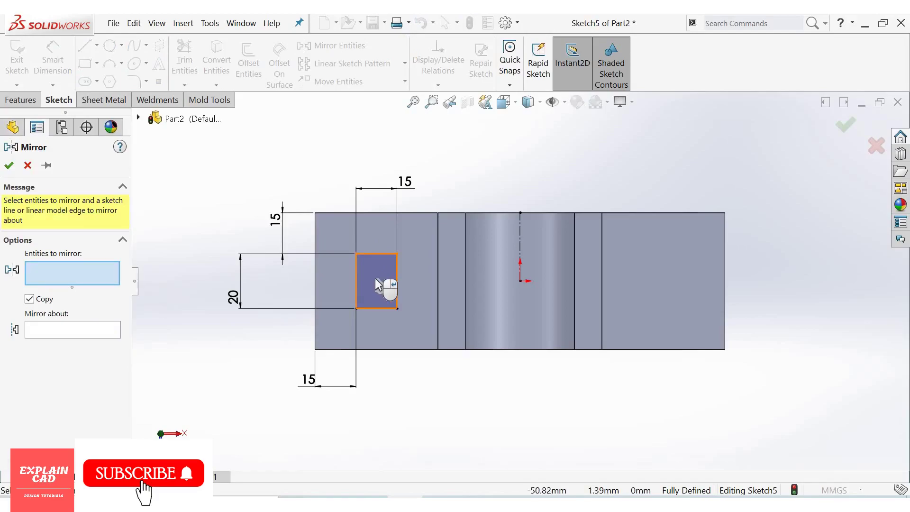
click(520, 265)
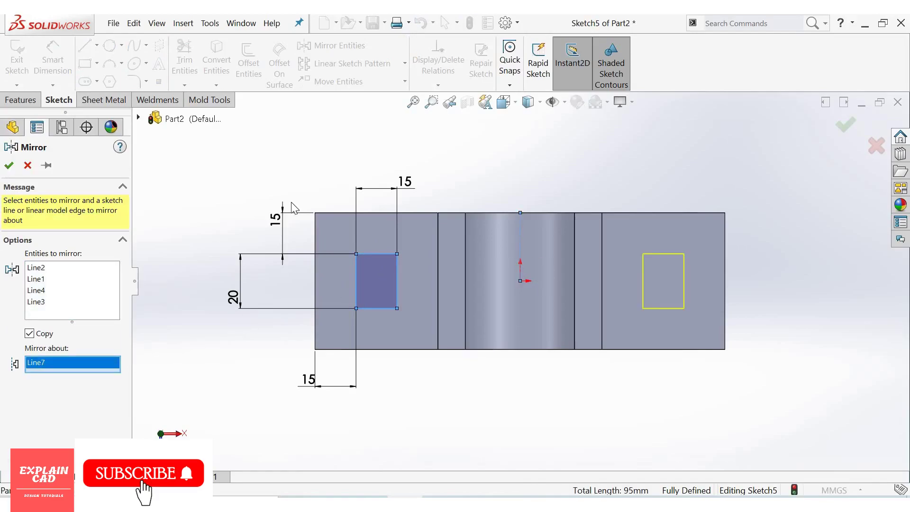
click(848, 134)
click(854, 128)
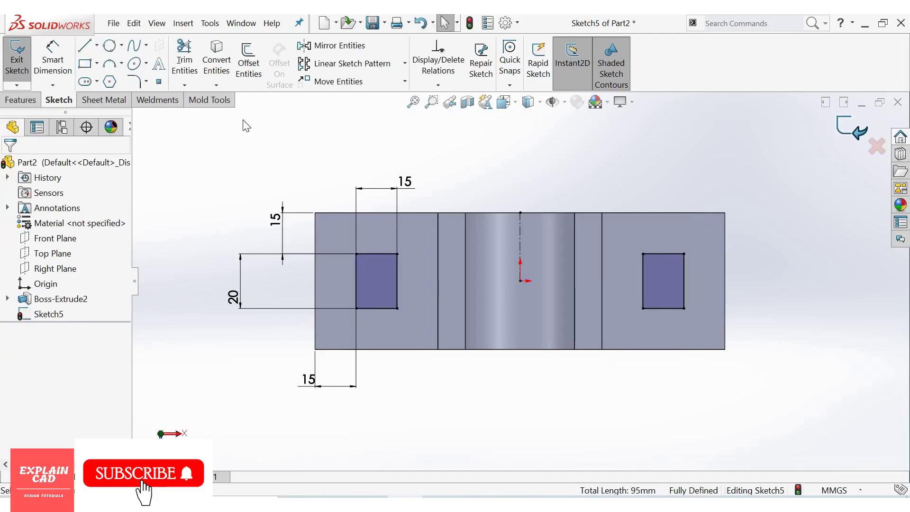
- Extrude-cut both rectangles Through All, then view the bracket isometrically
click(201, 63)
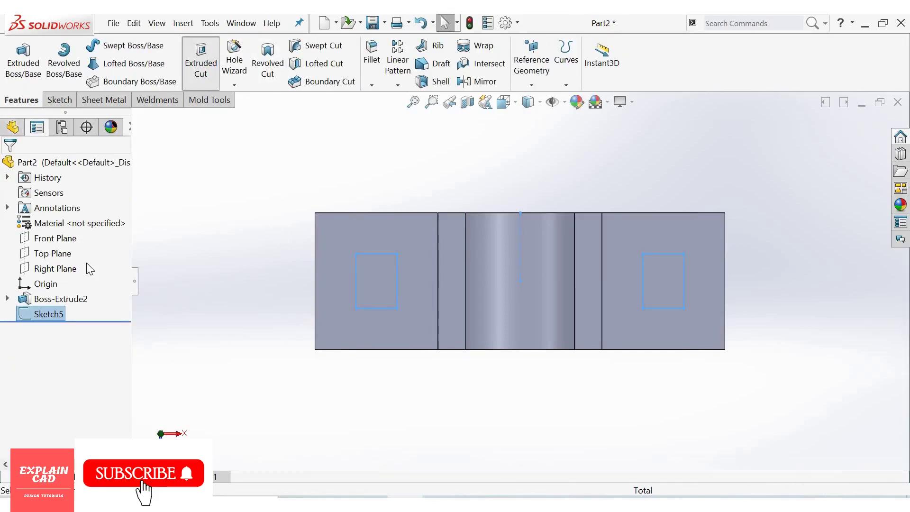
click(73, 239)
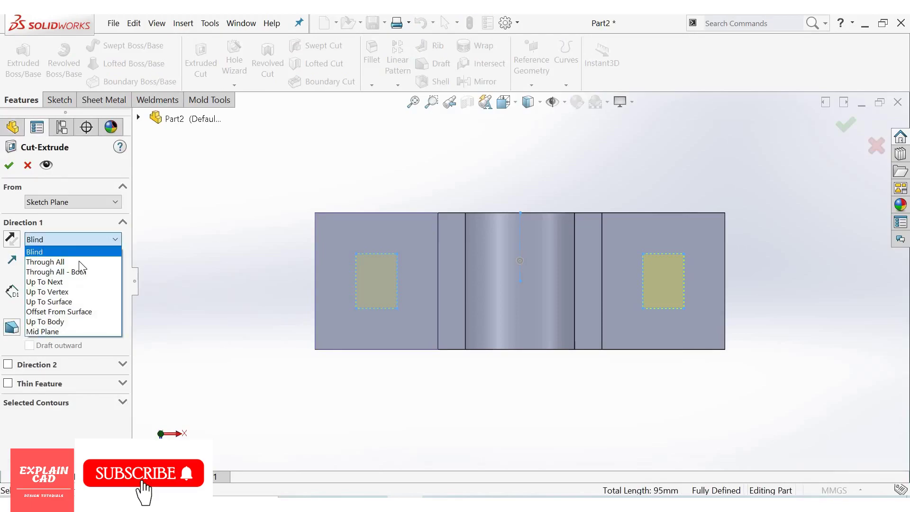
click(79, 261)
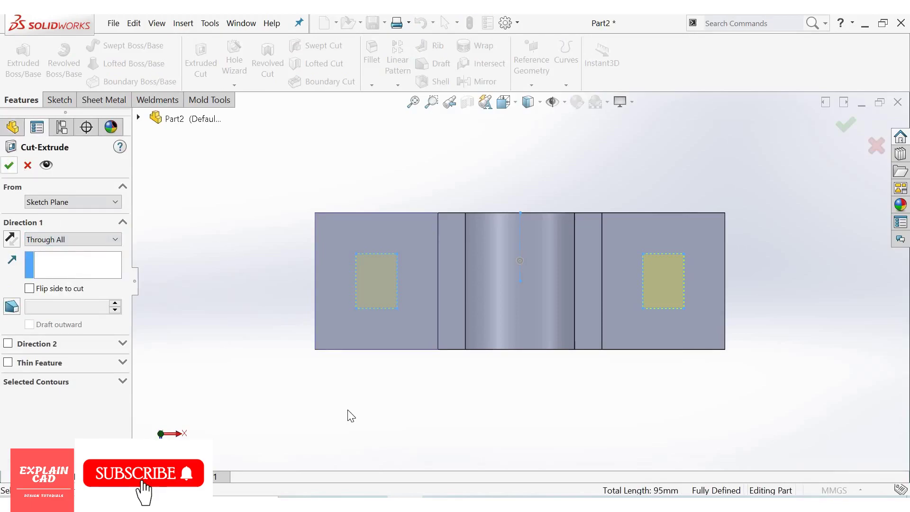
key(Return)
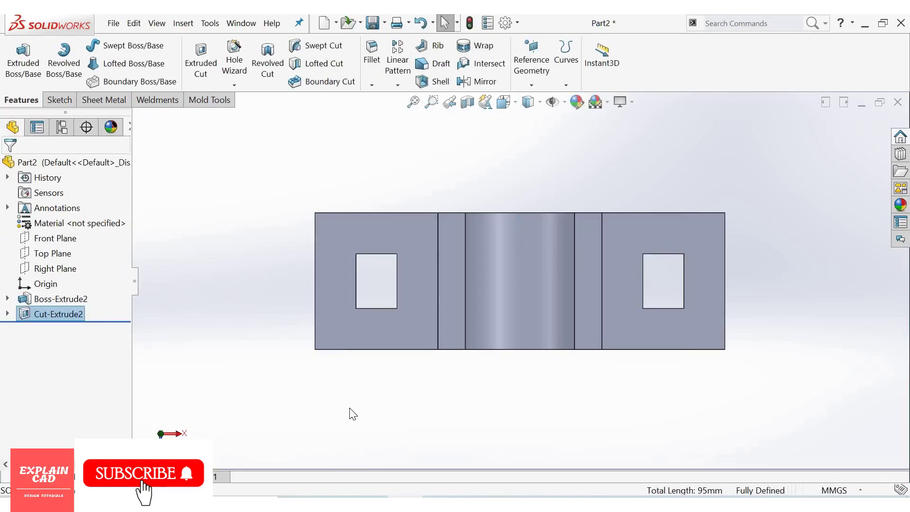
key(ctrl+7)
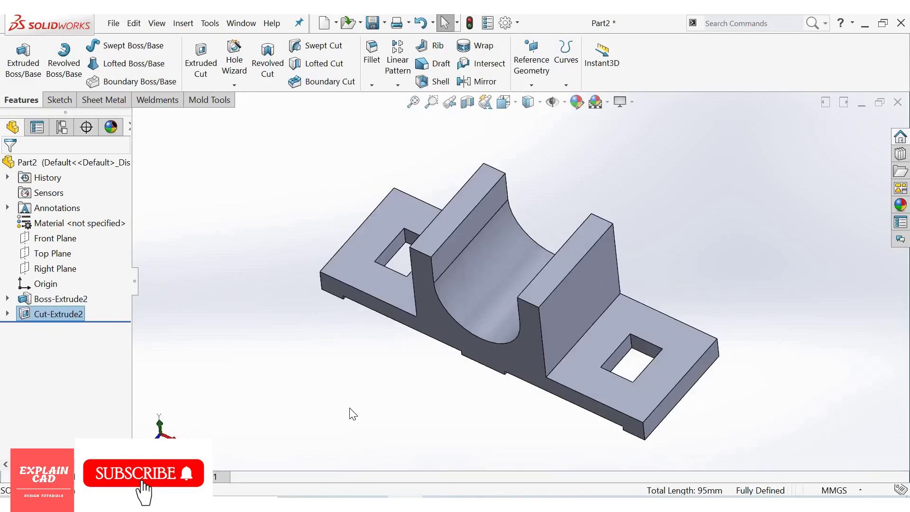